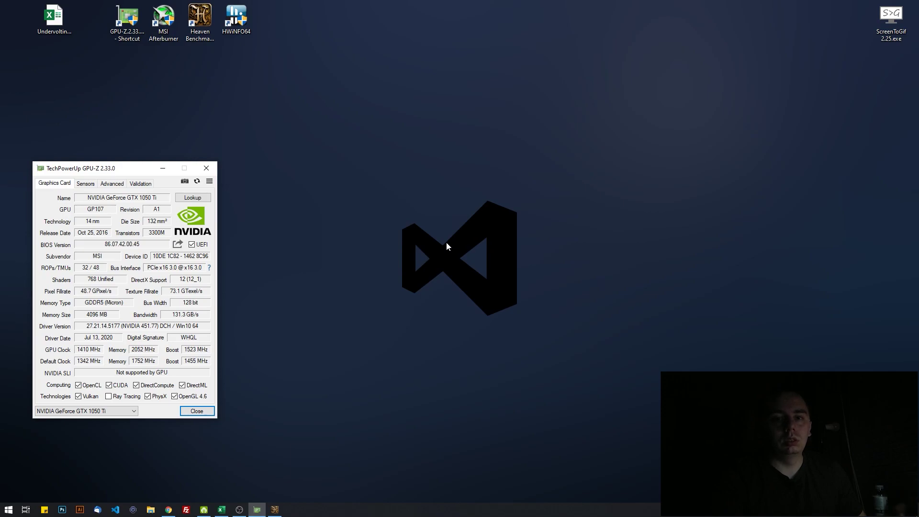
Check GPU-Z's GTX 1050 Ti clocks, including the 1455 MHz default boost, and launch MSI Afterburner beside it.
{"action": "left_click", "coordinate": [249, 75]}
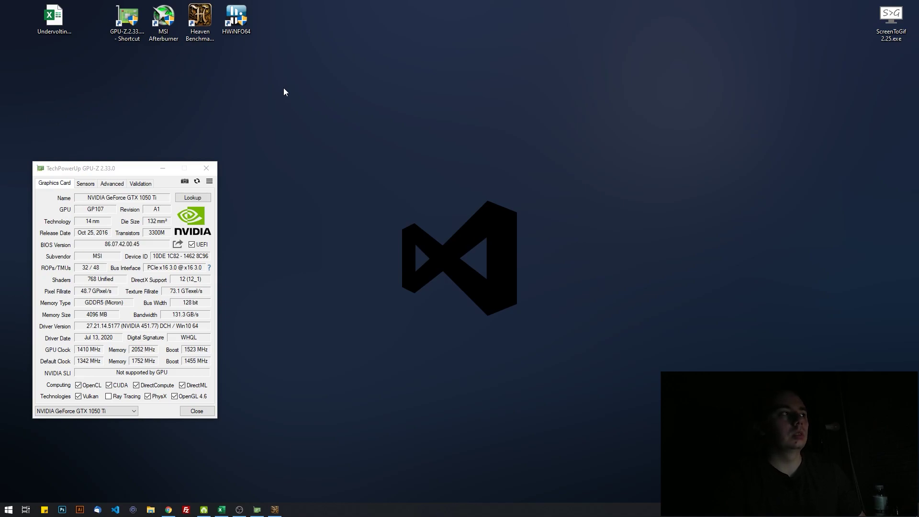
{"action": "left_click_drag", "start_coordinate": [130, 169], "coordinate": [226, 156]}
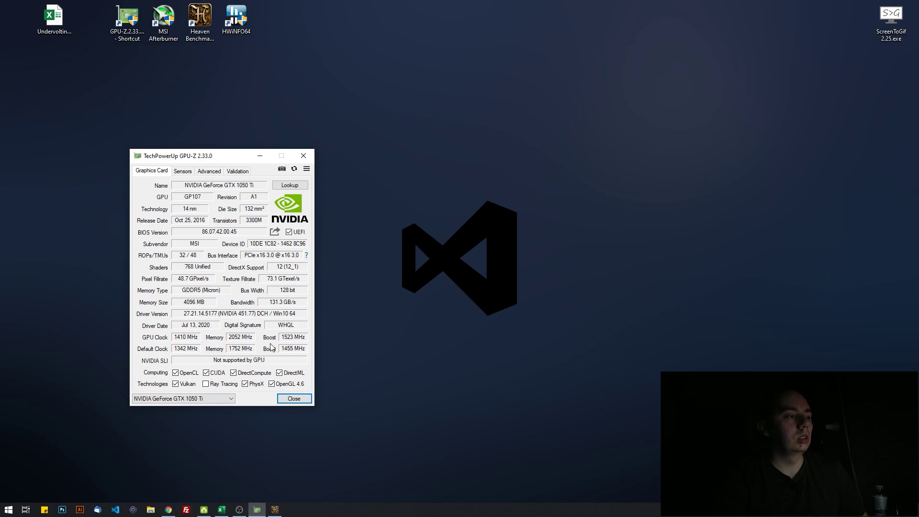
{"action": "mouse_move", "coordinate": [296, 352]}
{"action": "double_click", "coordinate": [163, 22]}
{"action": "left_click_drag", "start_coordinate": [225, 156], "coordinate": [147, 143]}
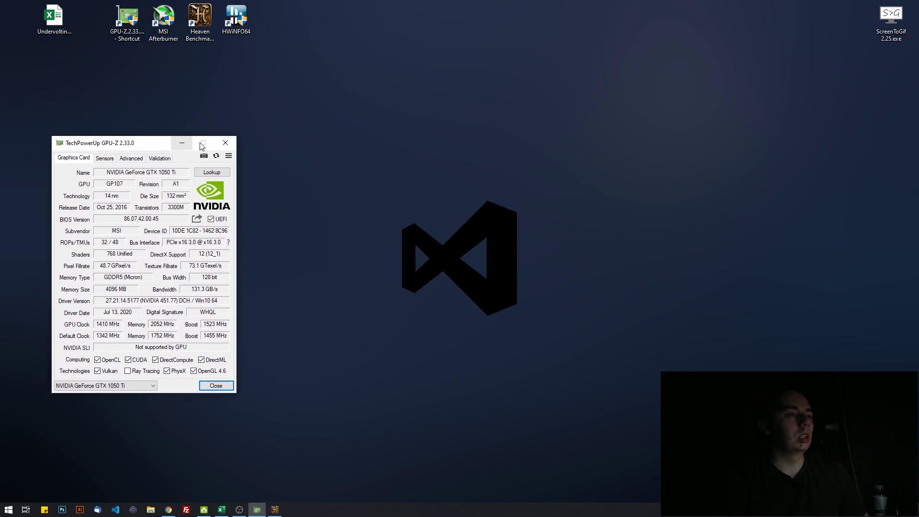
Reset Afterburner's core and memory offsets to +0 and confirm stock 1342/1752 MHz in GPU-Z.
{"action": "left_click", "coordinate": [630, 329]}
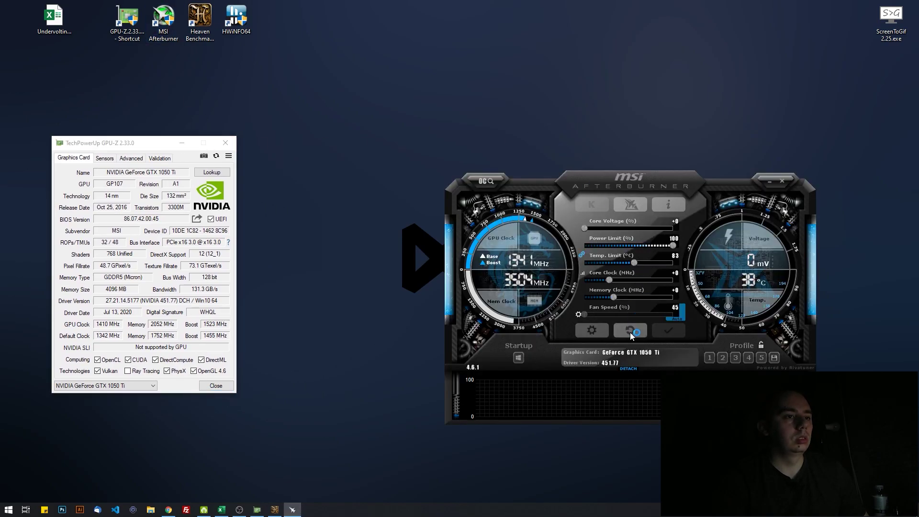
{"action": "left_click_drag", "start_coordinate": [169, 148], "coordinate": [242, 148]}
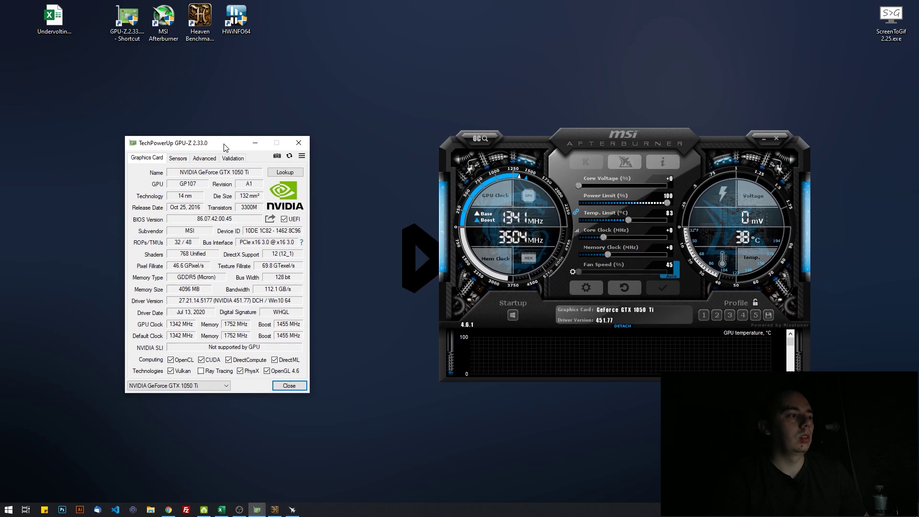
{"action": "mouse_move", "coordinate": [177, 331]}
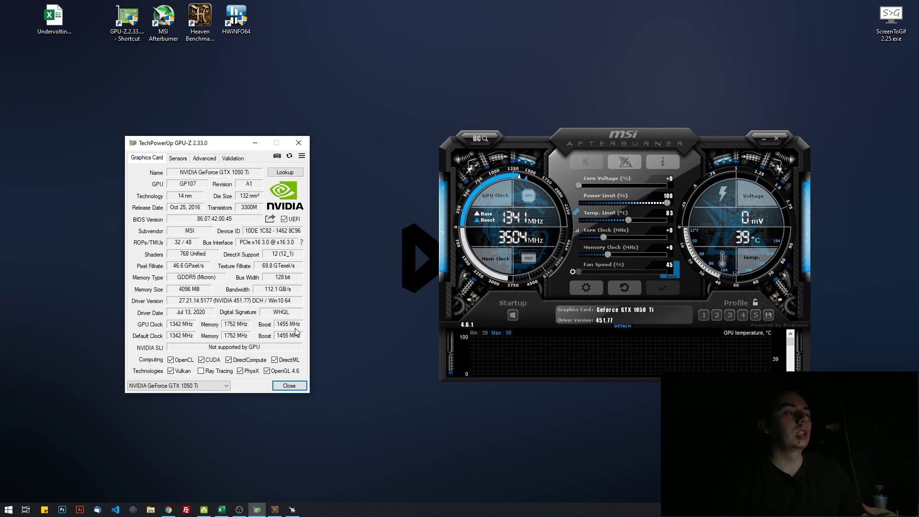
{"action": "mouse_move", "coordinate": [296, 329]}
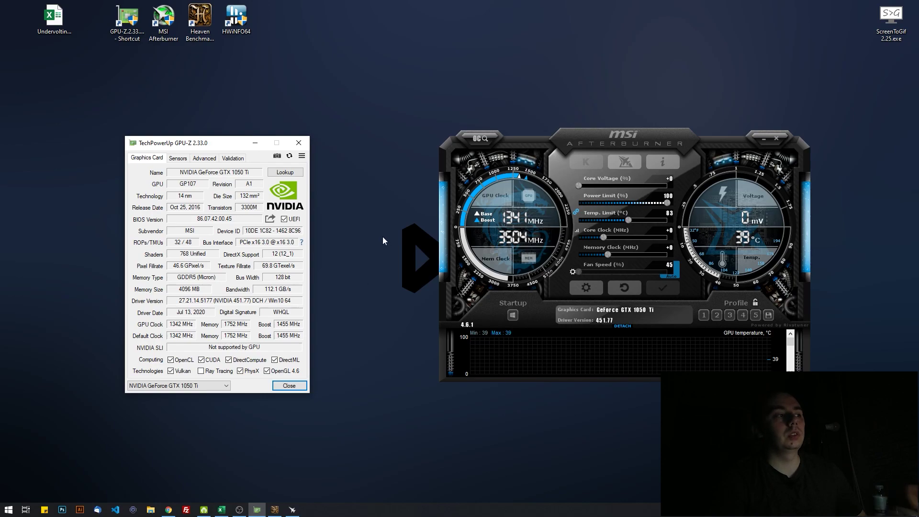
{"action": "mouse_move", "coordinate": [232, 176]}
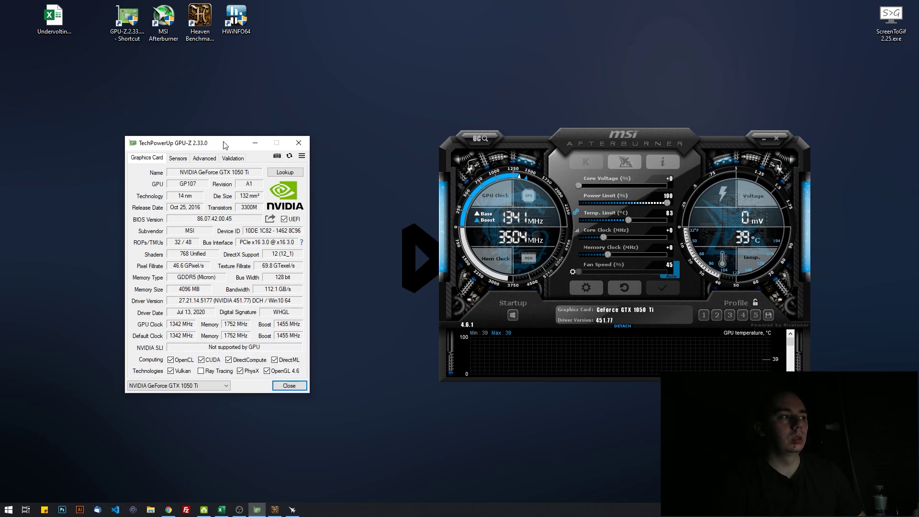
Start HWiNFO64 in sensors-only mode and position its Sensor Status window on the right.
{"action": "left_click_drag", "start_coordinate": [226, 146], "coordinate": [115, 161]}
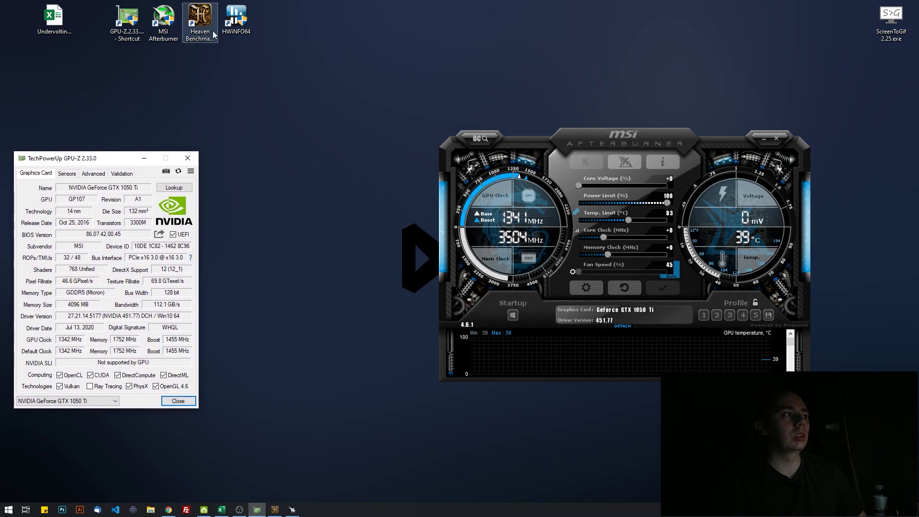
{"action": "double_click", "coordinate": [236, 18]}
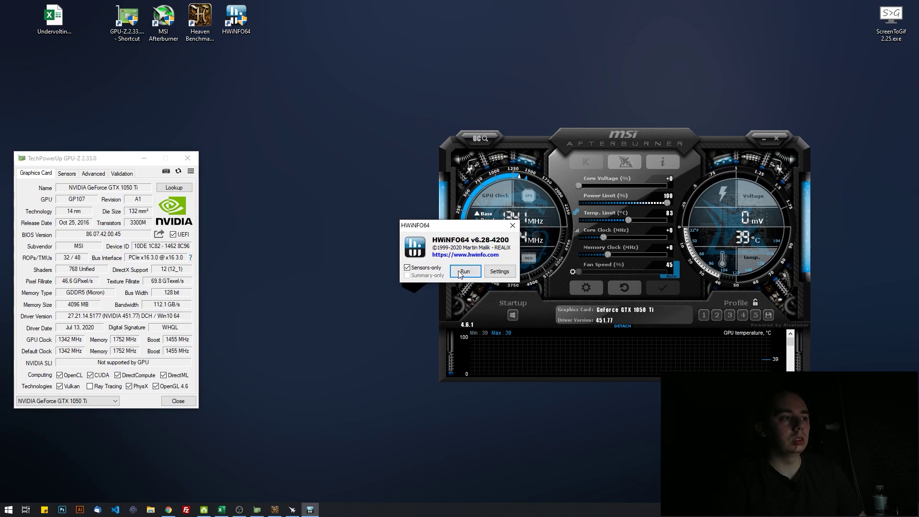
{"action": "left_click", "coordinate": [453, 274]}
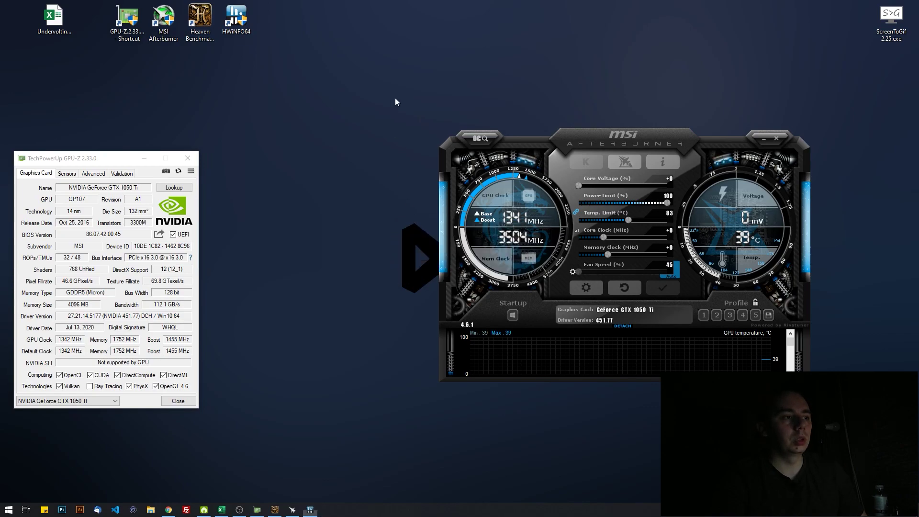
{"action": "left_click_drag", "start_coordinate": [688, 11], "coordinate": [688, 38]}
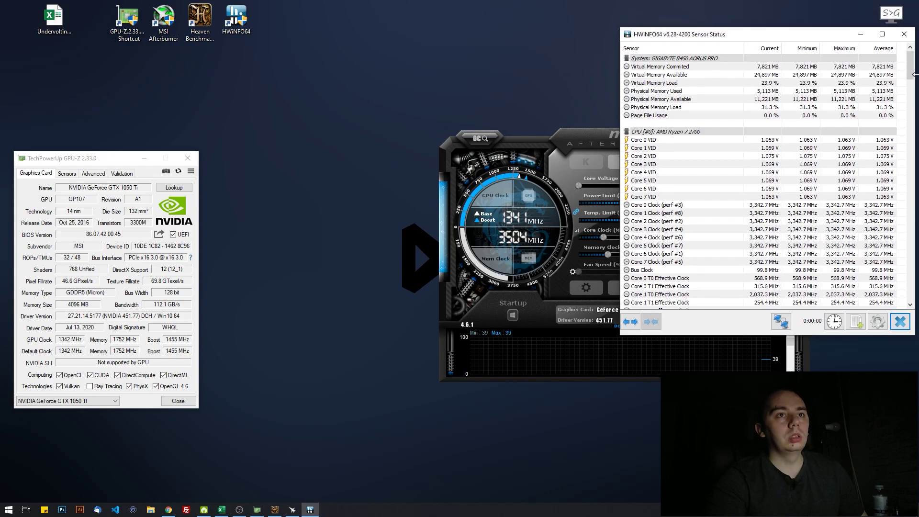
{"action": "left_click_drag", "start_coordinate": [912, 73], "coordinate": [915, 266]}
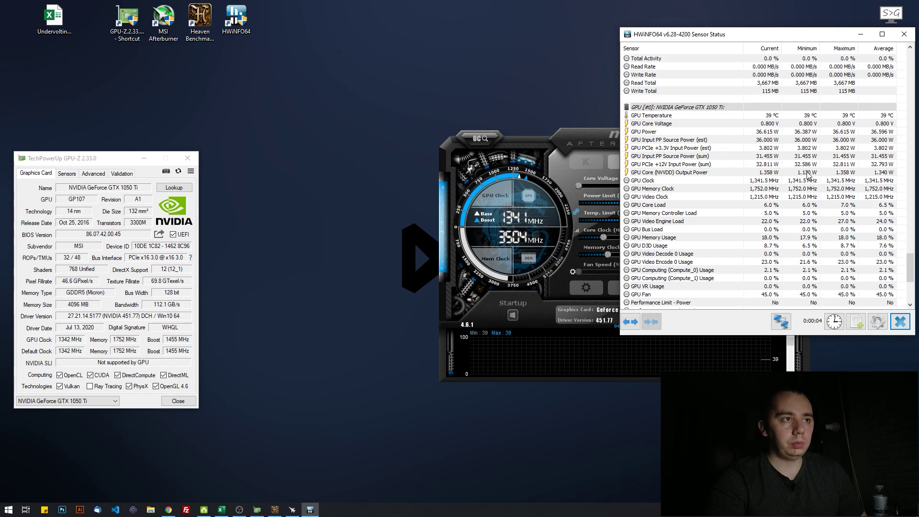
Highlight the GPU Temperature, Core Voltage, Power and Clock rows, showing 1341.5 MHz, 0.800 V and 39 °C.
{"action": "left_click", "coordinate": [655, 117]}
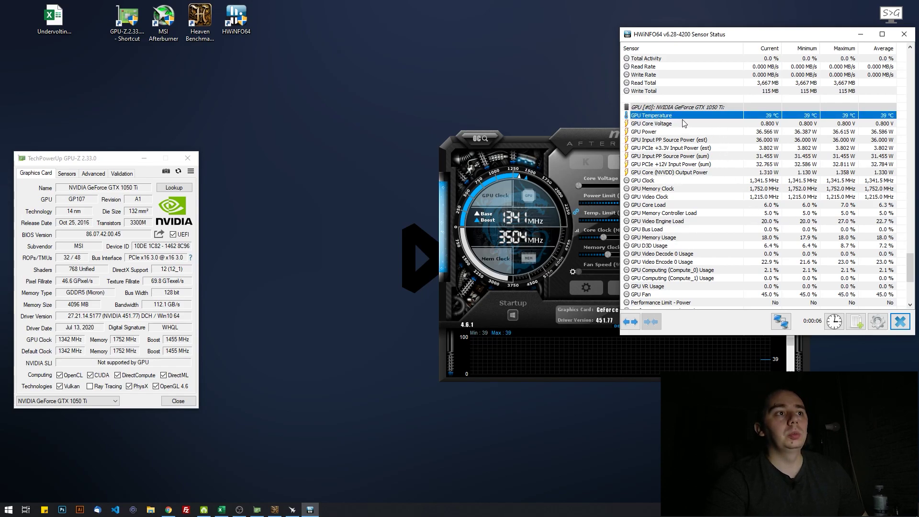
{"action": "left_click", "coordinate": [691, 123]}
{"action": "left_click", "coordinate": [692, 132]}
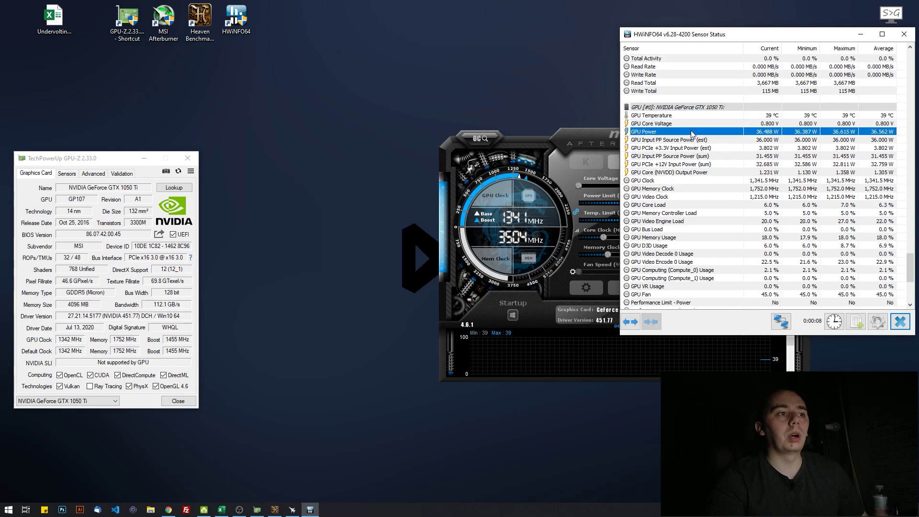
{"action": "left_click", "coordinate": [695, 181]}
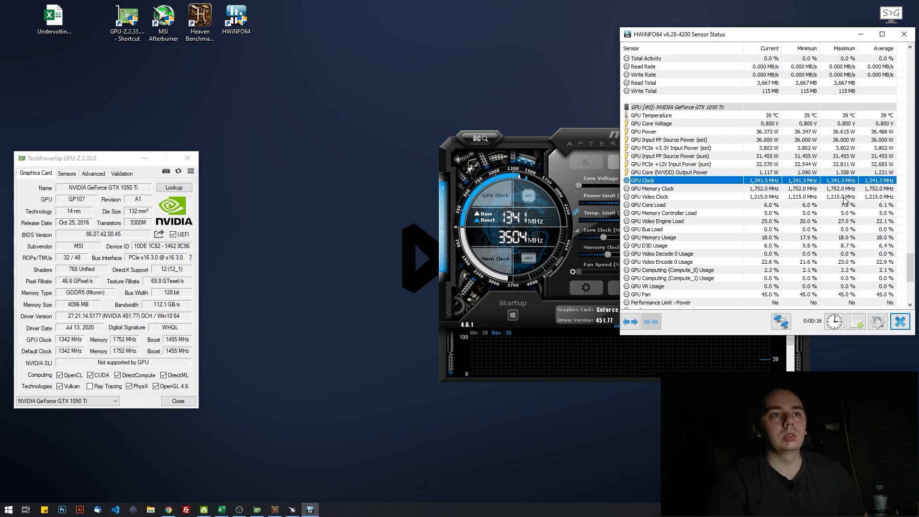
{"action": "left_click", "coordinate": [839, 125]}
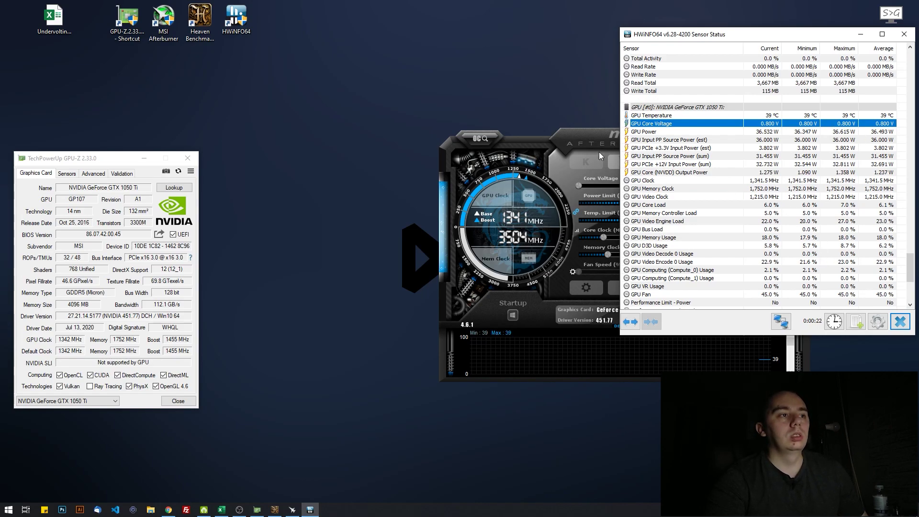
{"action": "left_click", "coordinate": [844, 182]}
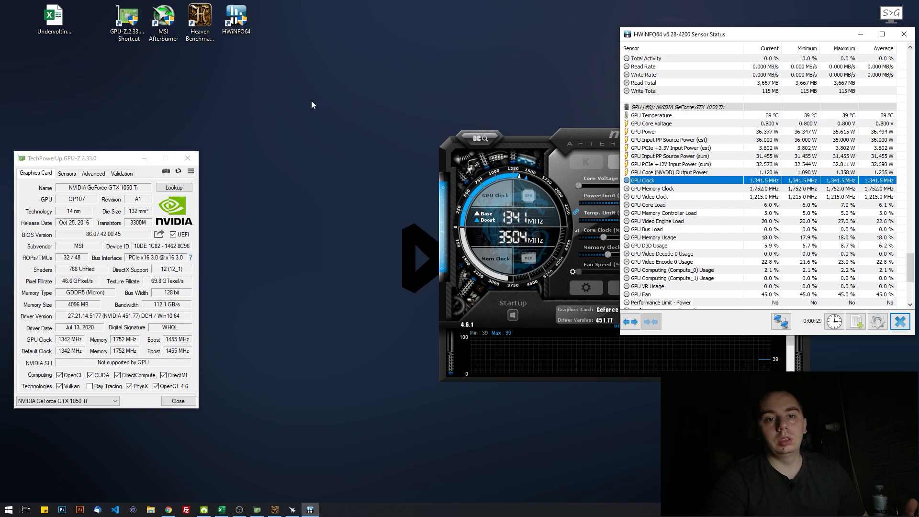
Run Unigine Heaven at stock settings and watch HWiNFO's GPU Clock peak at 1797 MHz.
{"action": "double_click", "coordinate": [200, 19]}
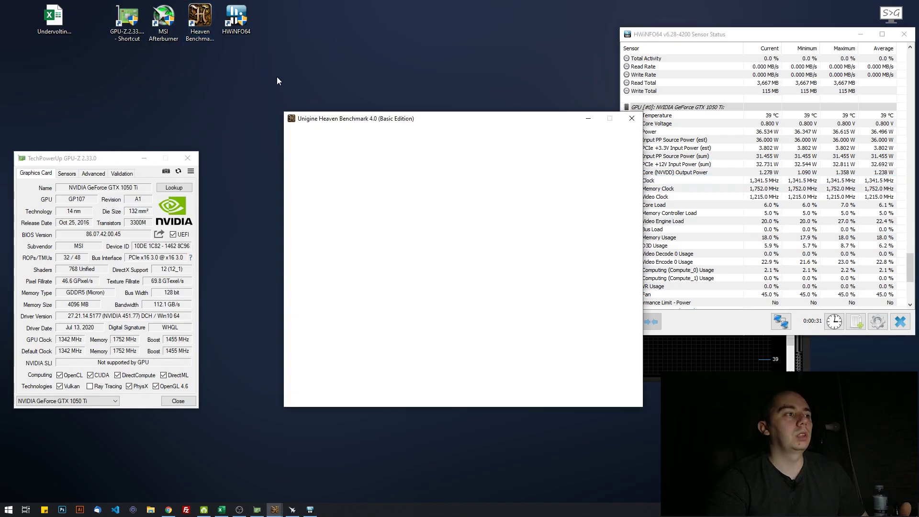
{"action": "left_click", "coordinate": [382, 291]}
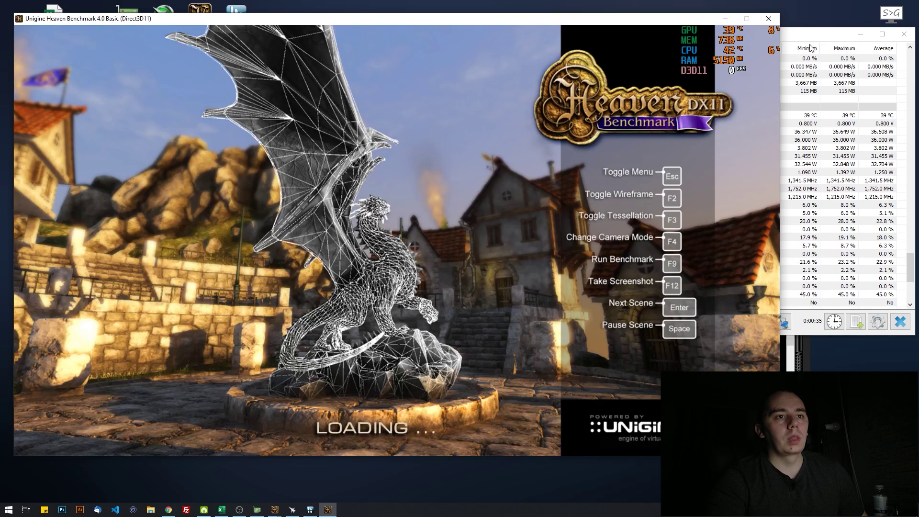
{"action": "left_click", "coordinate": [841, 182]}
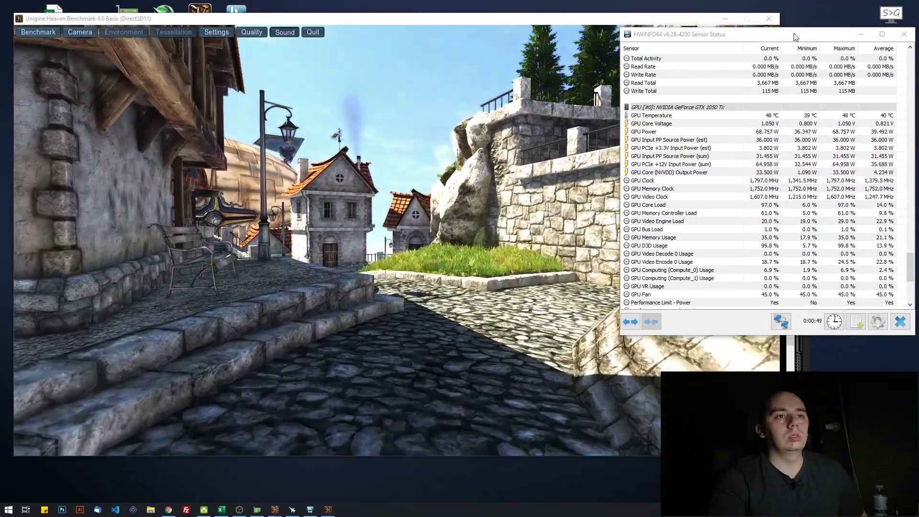
{"action": "left_click", "coordinate": [837, 181]}
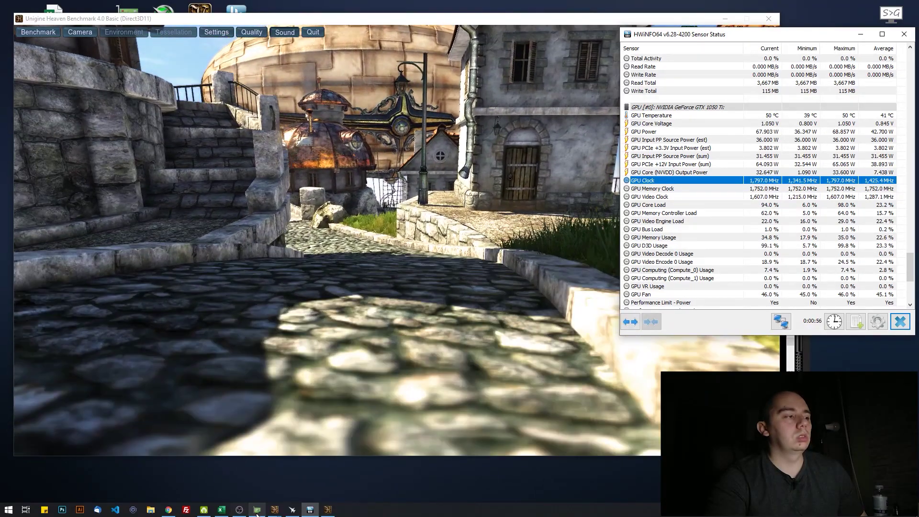
{"action": "left_click", "coordinate": [257, 511]}
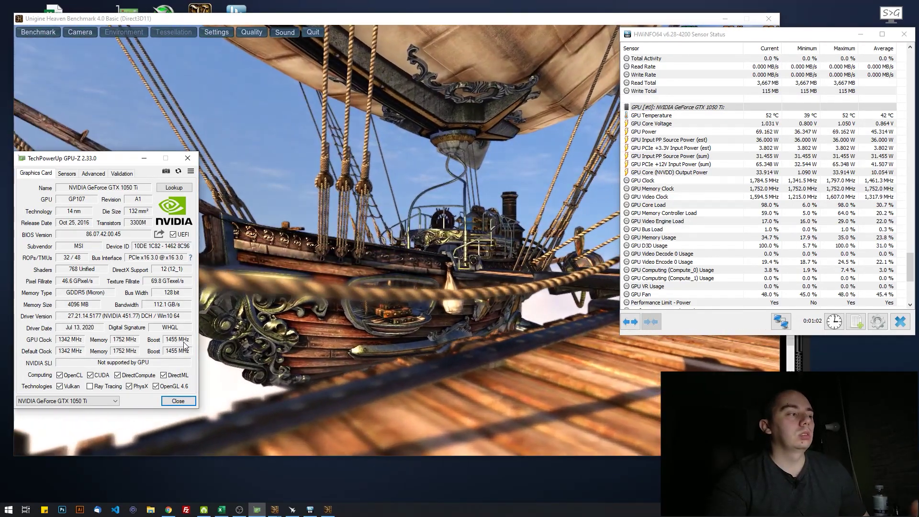
{"action": "left_click", "coordinate": [843, 182]}
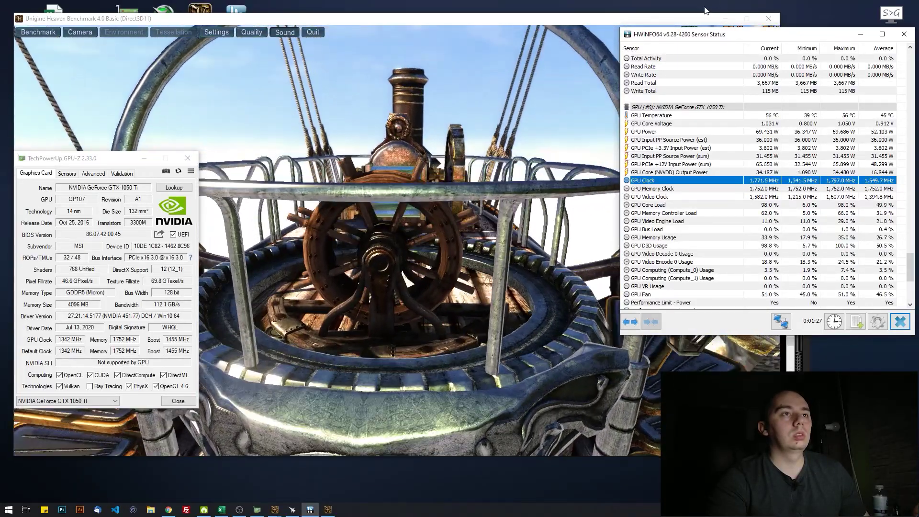
Minimize the running Heaven benchmark and its launcher window.
{"action": "left_click", "coordinate": [720, 21]}
{"action": "left_click", "coordinate": [720, 21]}
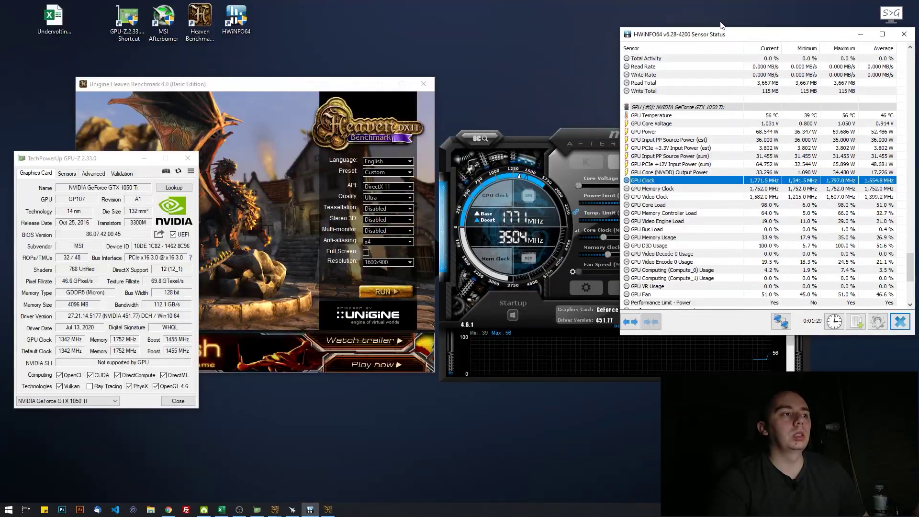
{"action": "left_click", "coordinate": [386, 87]}
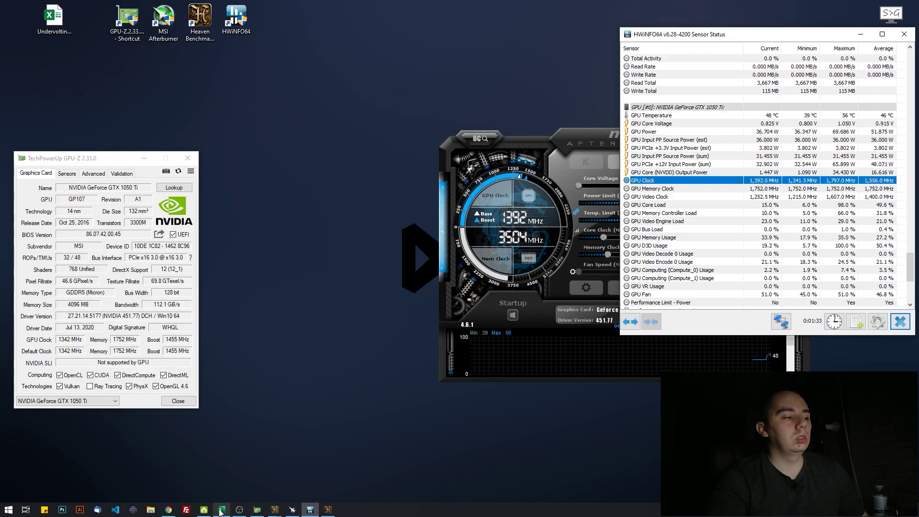
Move Afterburner left and bring up the benchmark workbook on its Sheet2 tab.
{"action": "mouse_move", "coordinate": [220, 511]}
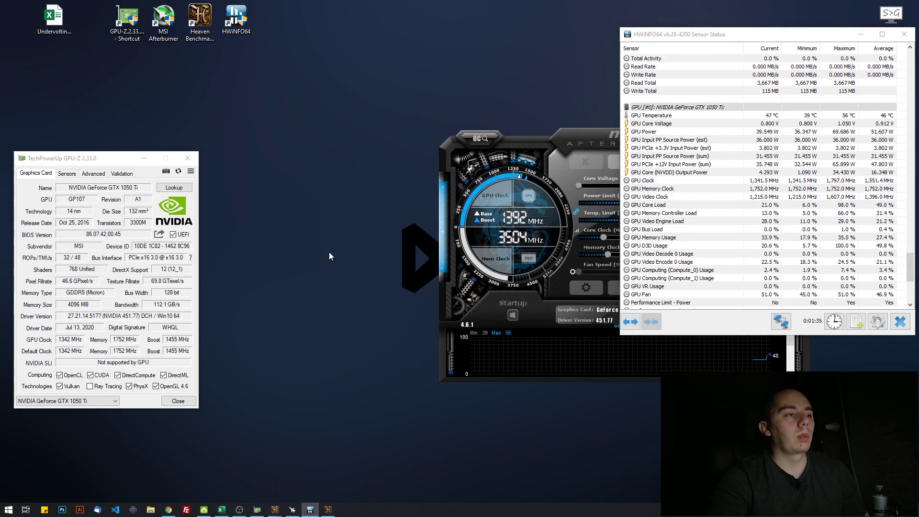
{"action": "left_click", "coordinate": [587, 135]}
{"action": "left_click_drag", "start_coordinate": [586, 135], "coordinate": [461, 156]}
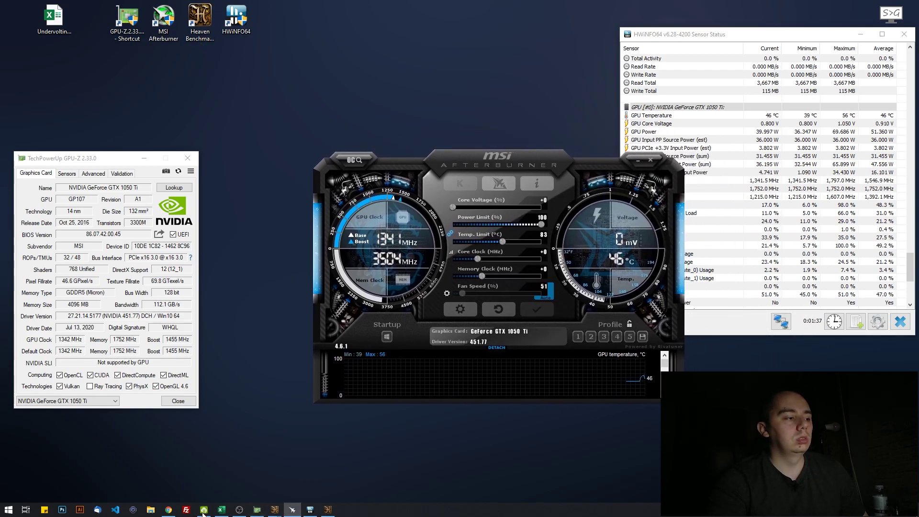
{"action": "left_click", "coordinate": [223, 512]}
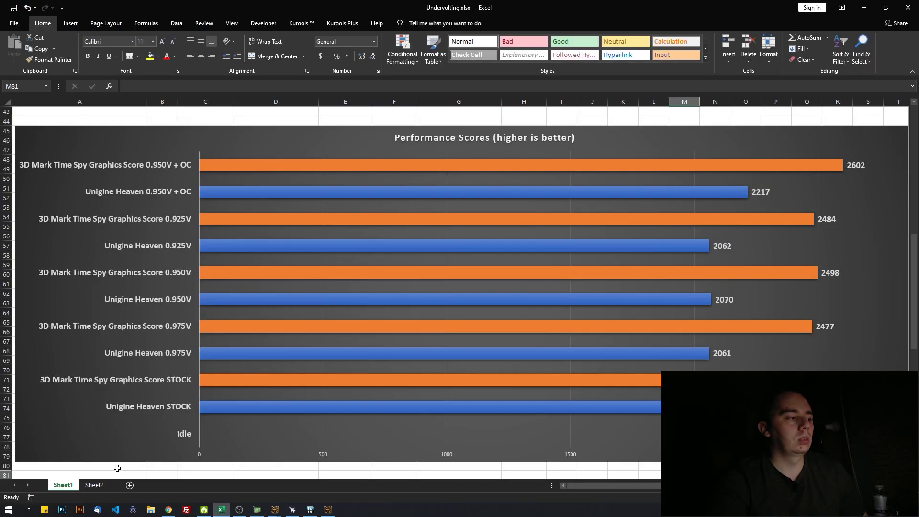
{"action": "left_click", "coordinate": [96, 486]}
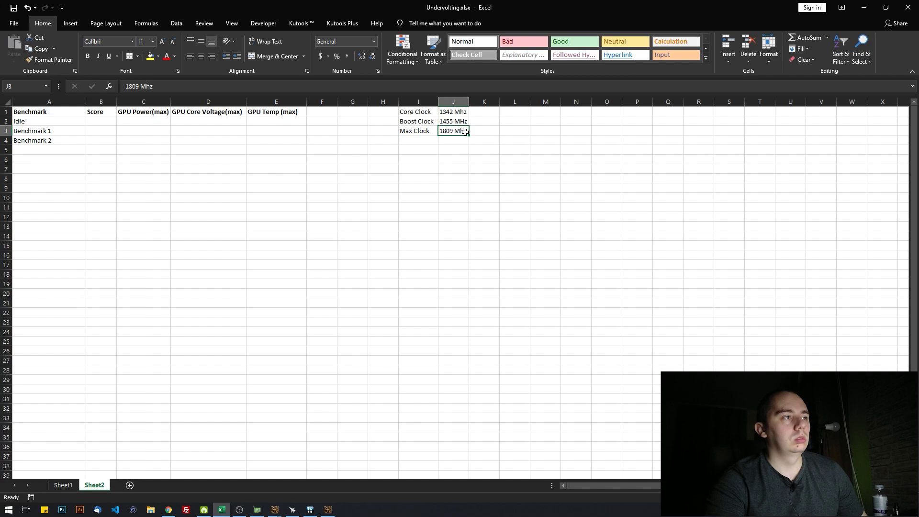
{"action": "left_click", "coordinate": [450, 179]}
{"action": "left_click", "coordinate": [452, 140]}
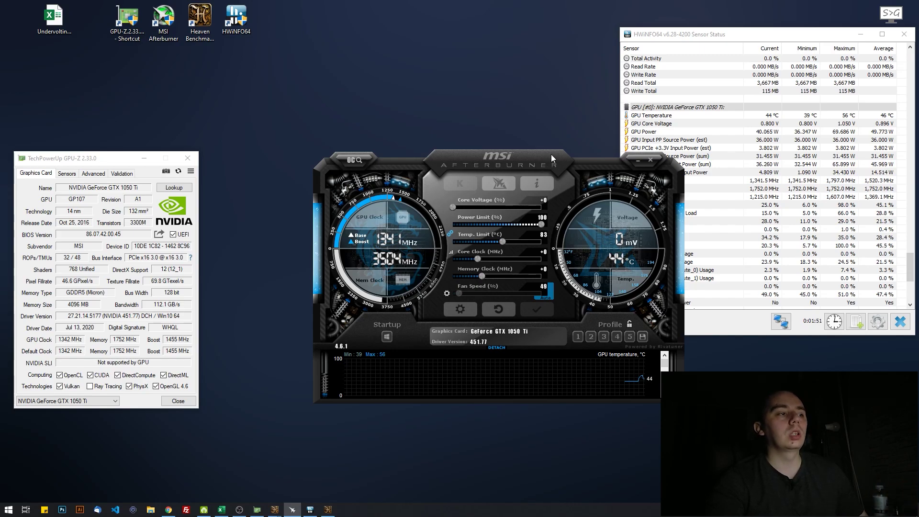
Shrink the workbook to the upper left and select the 1342, 1455 and 1809 MHz clock values.
{"action": "left_click", "coordinate": [221, 511]}
{"action": "left_click_drag", "start_coordinate": [448, 8], "coordinate": [283, 29]}
{"action": "left_click", "coordinate": [476, 145]}
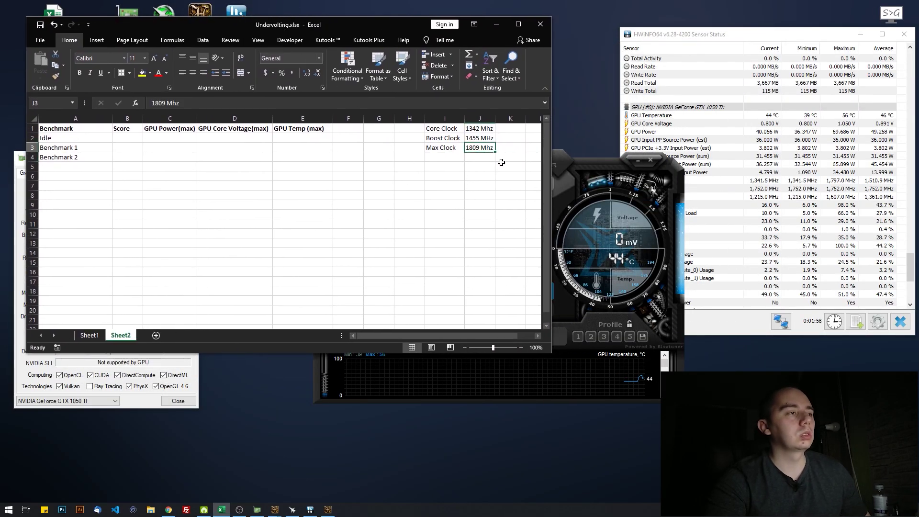
{"action": "left_click_drag", "start_coordinate": [445, 130], "coordinate": [478, 149]}
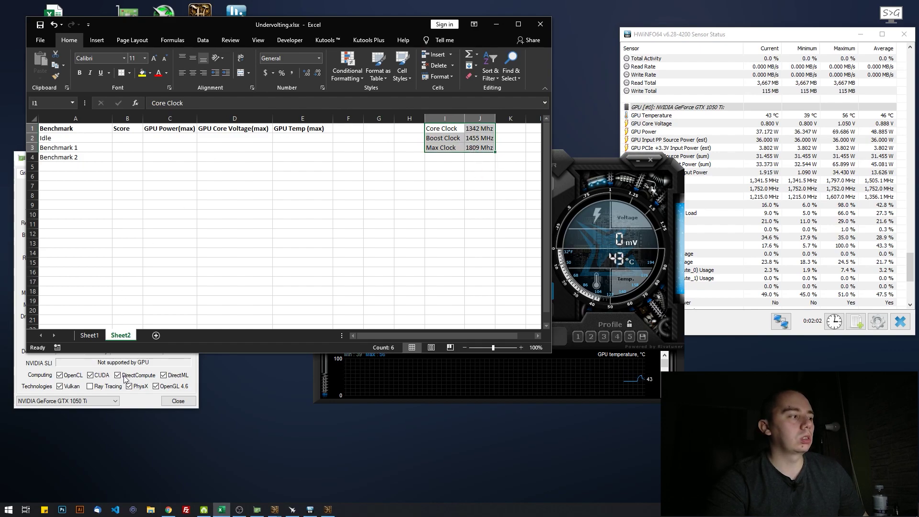
{"action": "left_click", "coordinate": [35, 370]}
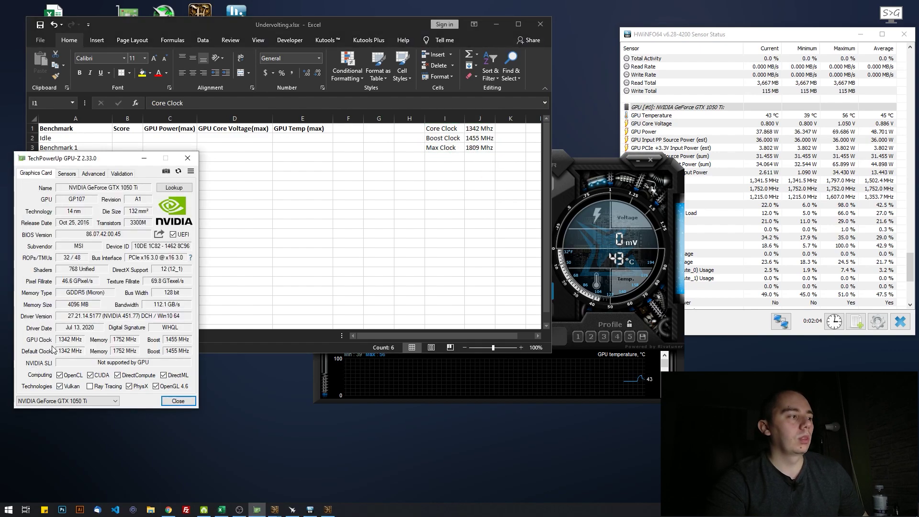
{"action": "key", "text": "alt+Tab"}
{"action": "left_click", "coordinate": [475, 157]}
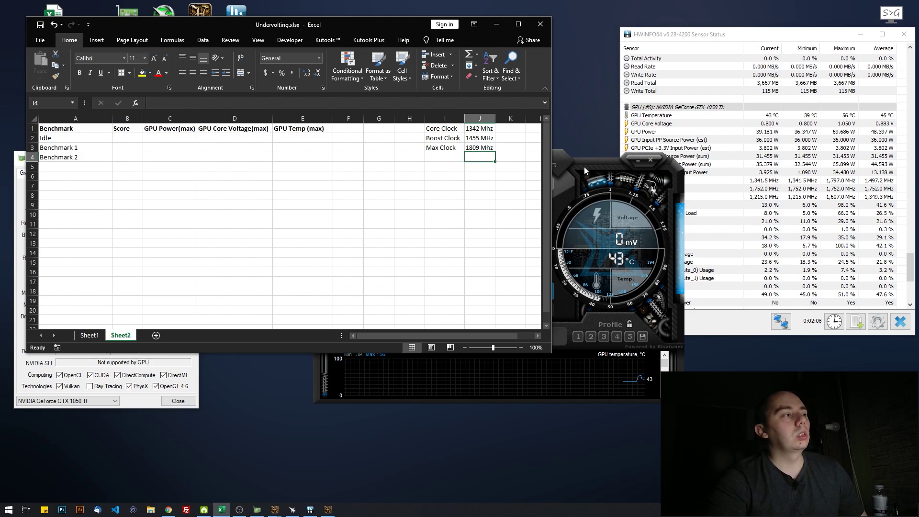
{"action": "left_click_drag", "start_coordinate": [584, 167], "coordinate": [641, 214]}
Open the voltage/frequency curve editor with Ctrl+F and select its 975 mV point at 1708 MHz.
{"action": "key", "text": "ctrl+f"}
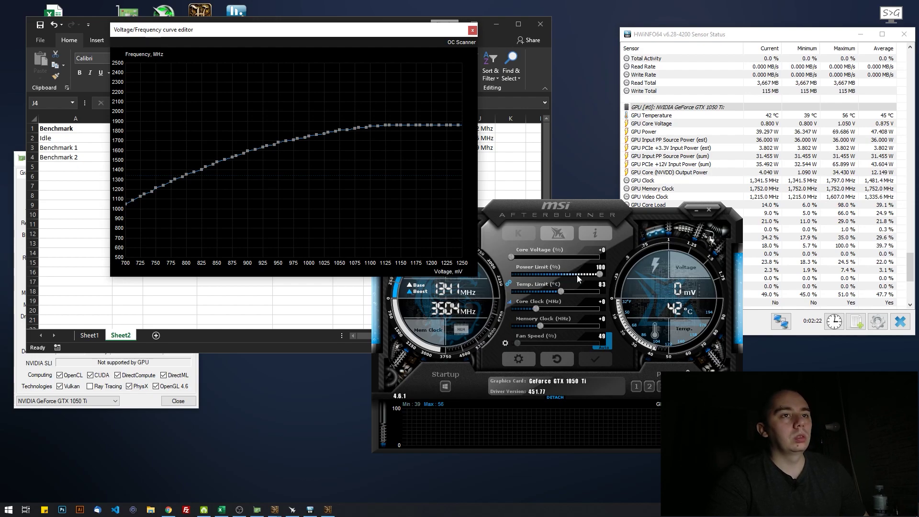
{"action": "left_click", "coordinate": [837, 124]}
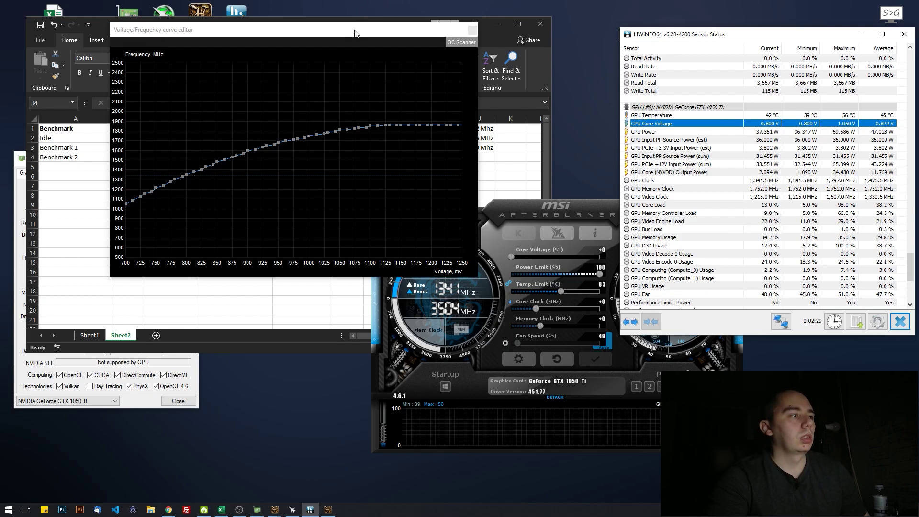
{"action": "left_click_drag", "start_coordinate": [355, 33], "coordinate": [350, 155]}
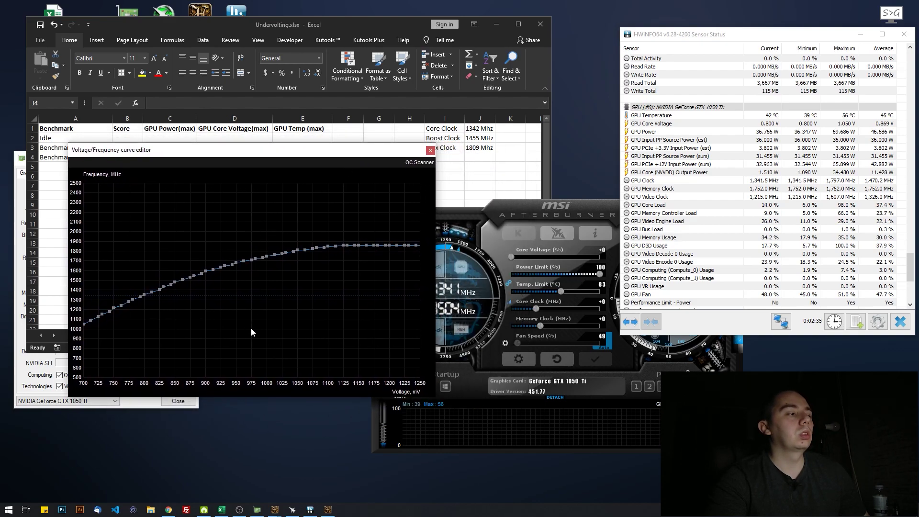
{"action": "left_click", "coordinate": [251, 261]}
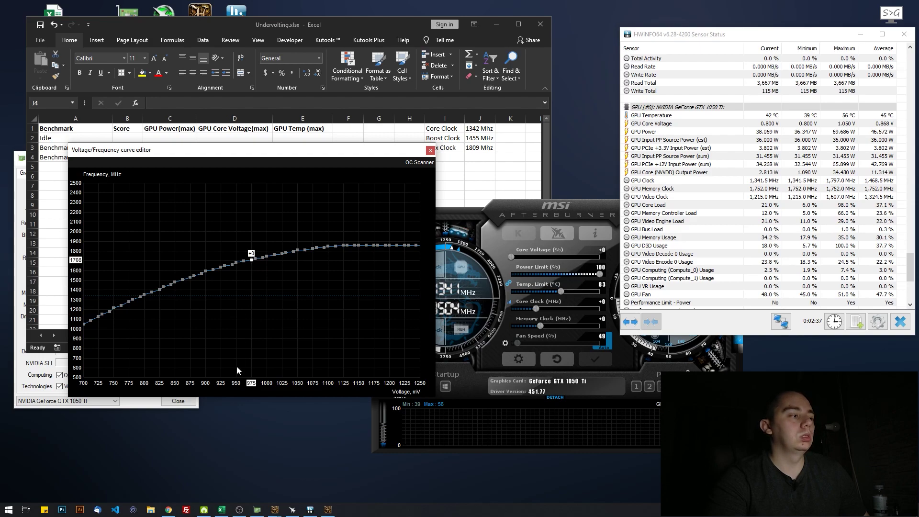
Lock the 975 mV point and apply a +103 core clock offset, bringing it to 1809 MHz.
{"action": "left_click", "coordinate": [252, 261]}
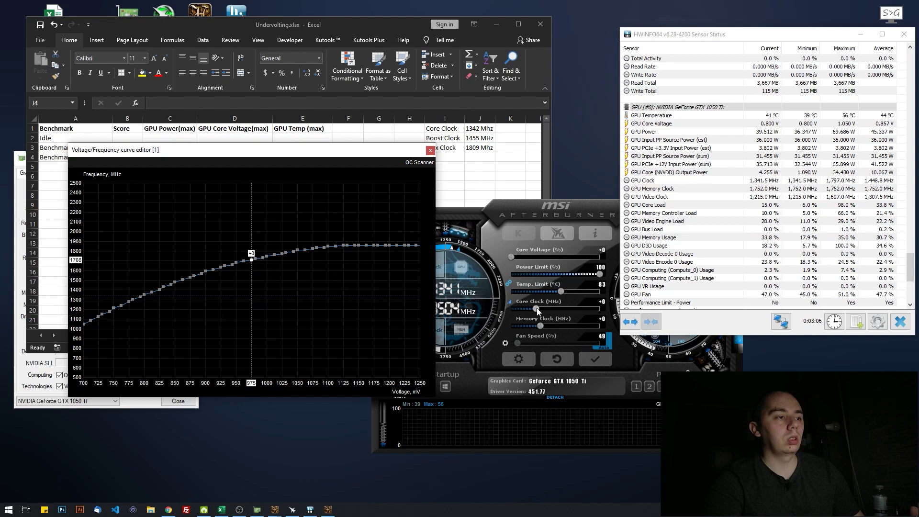
{"action": "left_click_drag", "start_coordinate": [536, 309], "coordinate": [544, 307]}
{"action": "left_click", "coordinate": [343, 157]}
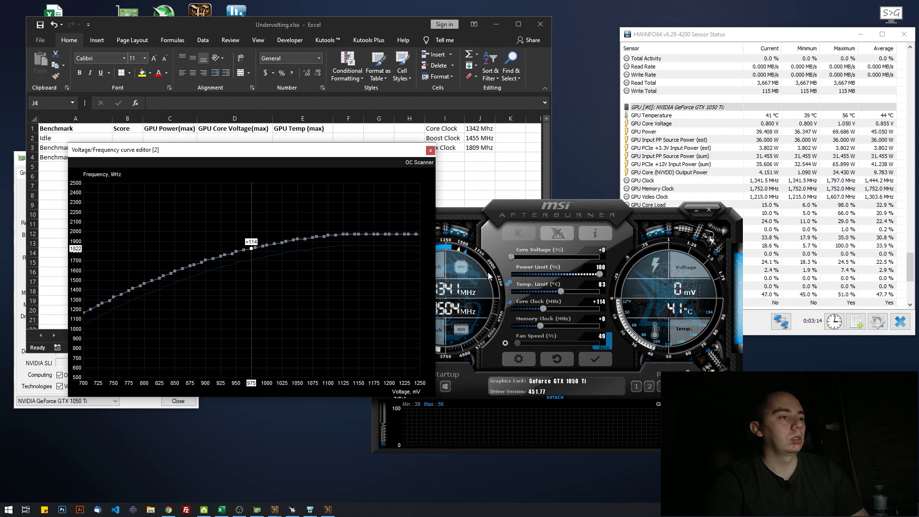
{"action": "left_click", "coordinate": [545, 309]}
{"action": "key", "text": "Left"}
{"action": "key", "text": "Left"}
{"action": "key", "text": "Left"}
{"action": "key", "text": "Left"}
{"action": "key", "text": "Left"}
{"action": "key", "text": "Left"}
{"action": "key", "text": "Left"}
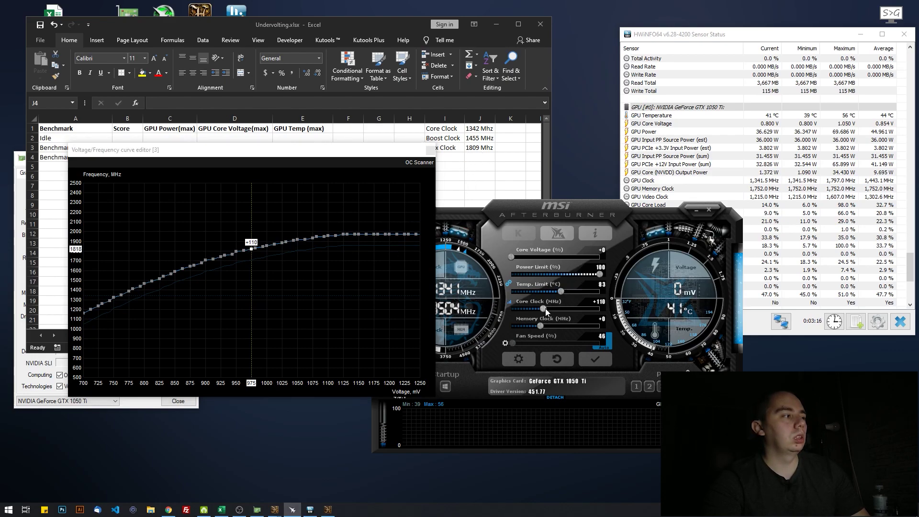
{"action": "key", "text": "Left"}
{"action": "key", "text": "Left"}
{"action": "key", "text": "Left"}
{"action": "key", "text": "Left"}
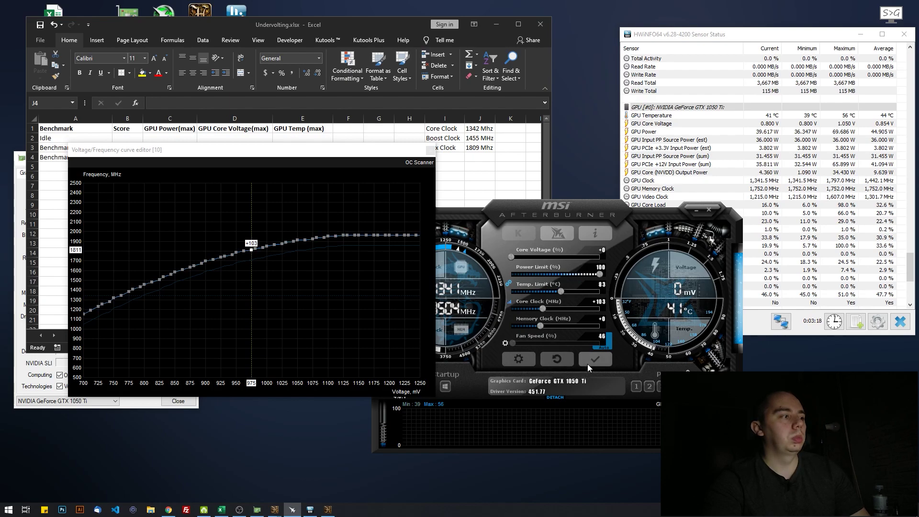
{"action": "left_click", "coordinate": [588, 364]}
{"action": "left_click", "coordinate": [250, 247]}
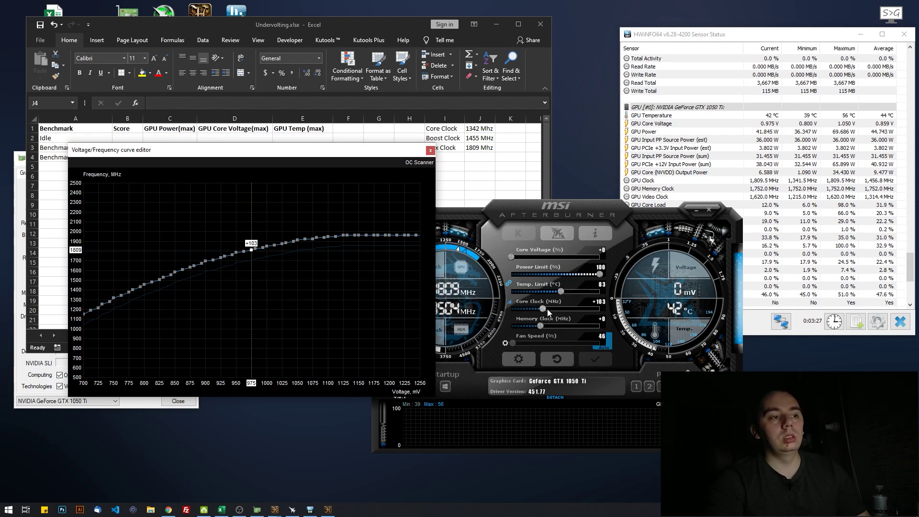
{"action": "mouse_move", "coordinate": [553, 311]}
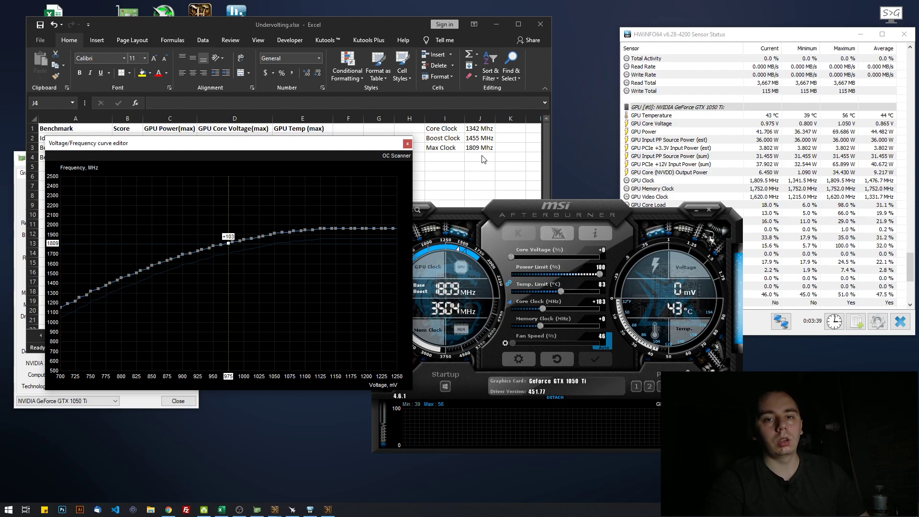
Drag the curve points from just above 975 mV through 1075 mV down to the 975 mV level and apply.
{"action": "left_click_drag", "start_coordinate": [352, 144], "coordinate": [357, 144]}
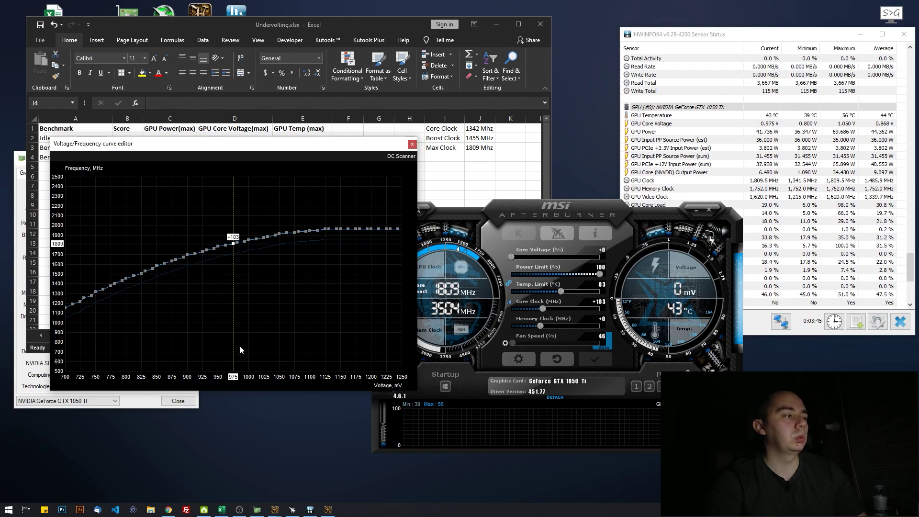
{"action": "left_click_drag", "start_coordinate": [239, 244], "coordinate": [248, 281]}
{"action": "mouse_move", "coordinate": [257, 239]}
{"action": "left_mouse_down"}
{"action": "mouse_move", "coordinate": [256, 261]}
{"action": "mouse_move", "coordinate": [267, 258]}
{"action": "left_mouse_up"}
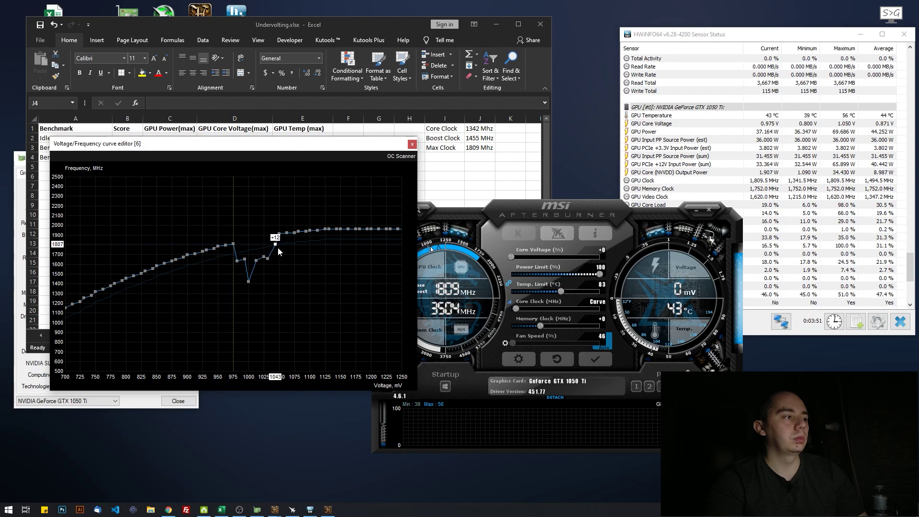
{"action": "left_click_drag", "start_coordinate": [277, 236], "coordinate": [281, 265]}
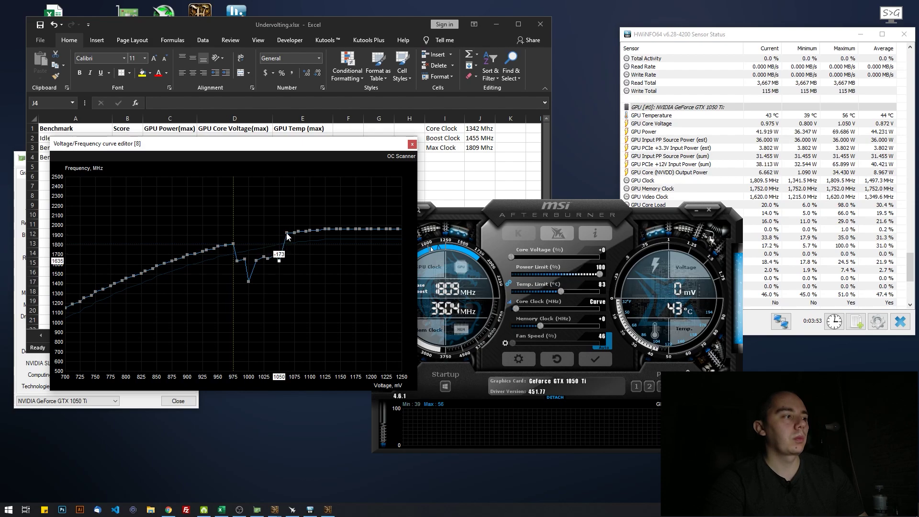
{"action": "mouse_move", "coordinate": [286, 233]}
{"action": "left_mouse_down"}
{"action": "mouse_move", "coordinate": [286, 262]}
{"action": "mouse_move", "coordinate": [298, 248]}
{"action": "mouse_move", "coordinate": [324, 263]}
{"action": "mouse_move", "coordinate": [338, 250]}
{"action": "mouse_move", "coordinate": [348, 258]}
{"action": "mouse_move", "coordinate": [398, 254]}
{"action": "left_mouse_up"}
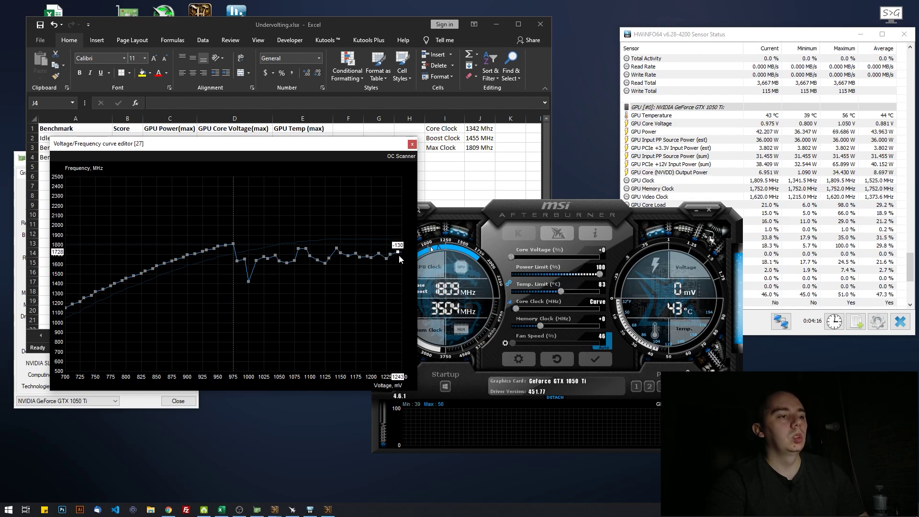
{"action": "left_click", "coordinate": [585, 362]}
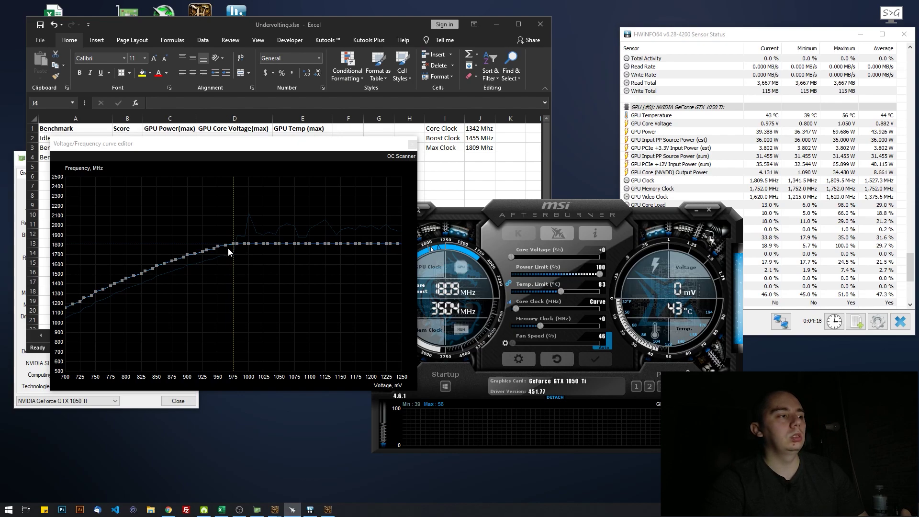
Apply the flattened curve again and confirm HWiNFO shows the card idling at 1341 MHz and 0.762 V.
{"action": "left_click", "coordinate": [320, 293]}
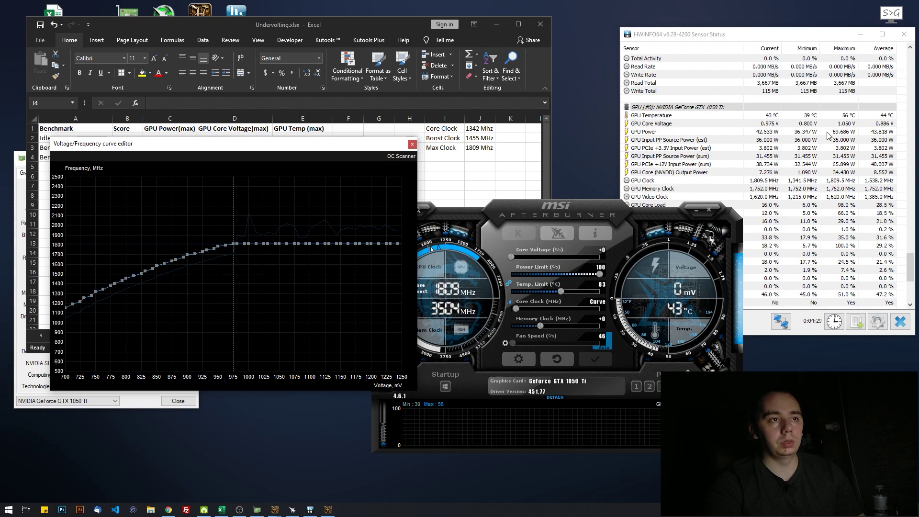
{"action": "left_click", "coordinate": [769, 124]}
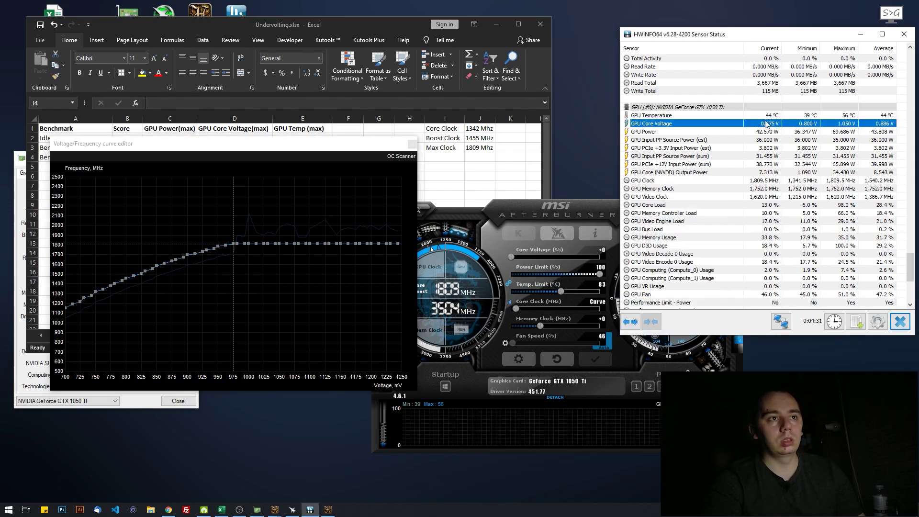
{"action": "left_click", "coordinate": [338, 156]}
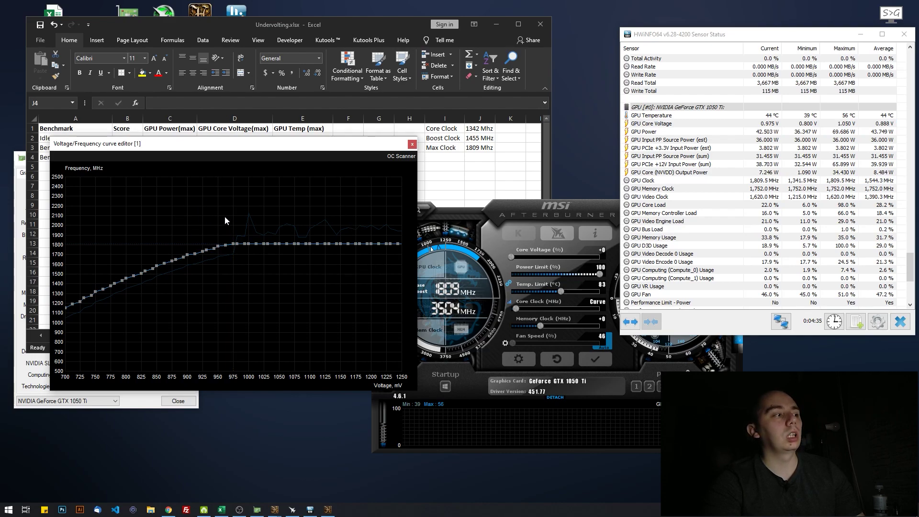
{"action": "left_click", "coordinate": [593, 358]}
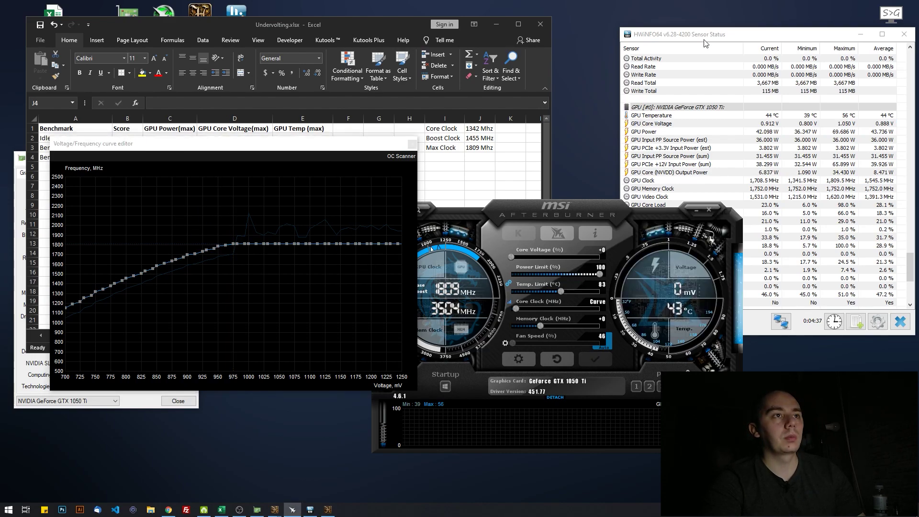
{"action": "left_click", "coordinate": [767, 123]}
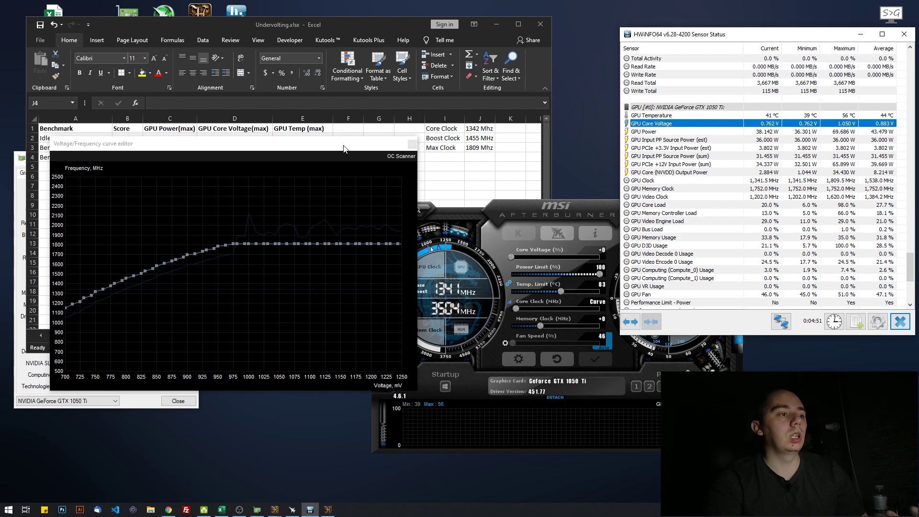
Confirm the 975 mV point reads +103/1809 MHz, then minimize the Excel workbook.
{"action": "left_click_drag", "start_coordinate": [336, 157], "coordinate": [340, 220]}
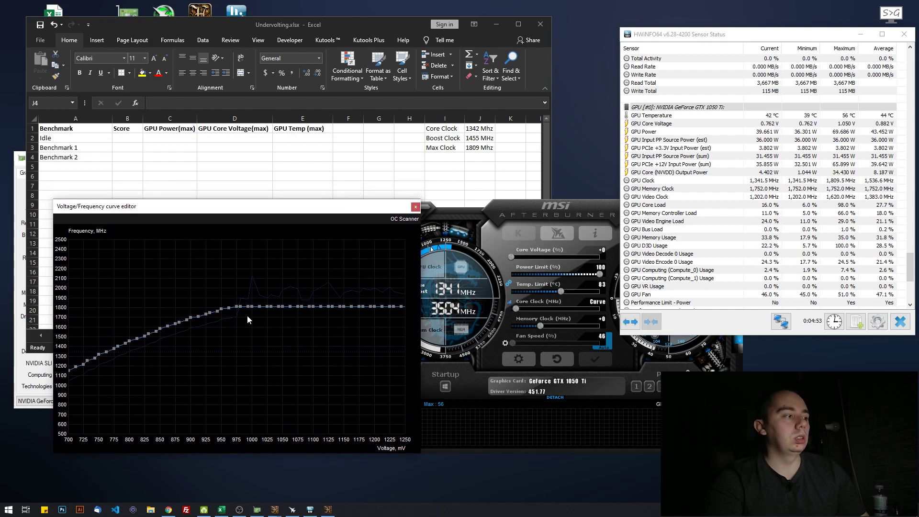
{"action": "mouse_move", "coordinate": [236, 309]}
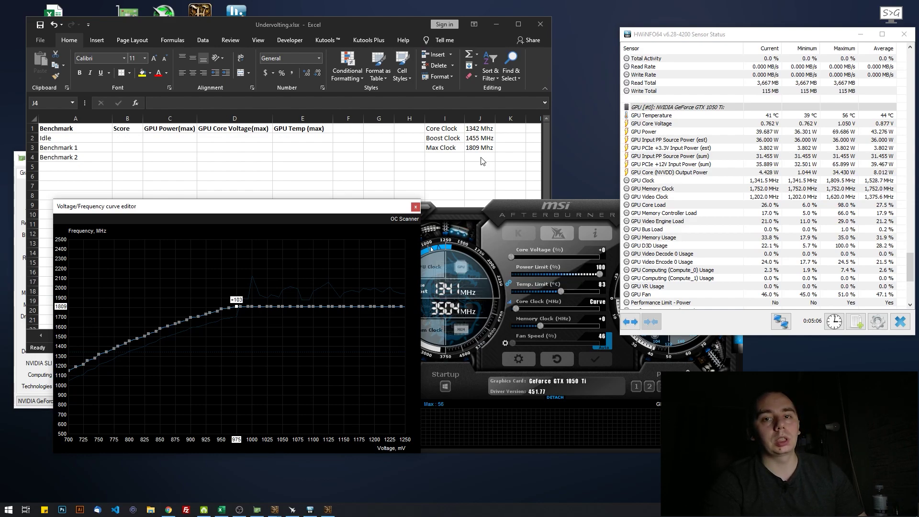
{"action": "left_click", "coordinate": [498, 24]}
{"action": "left_click", "coordinate": [498, 24]}
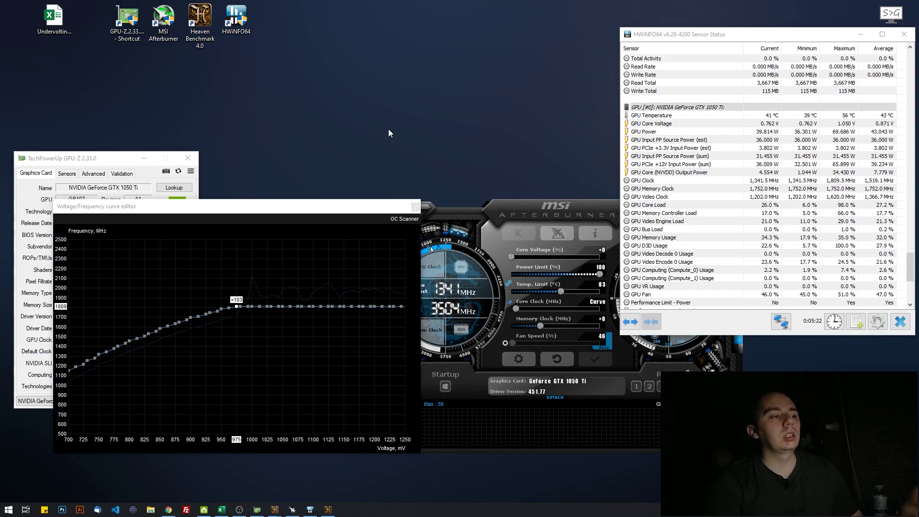
Select the 900 mV curve point and shift the curve editor up-right so GPU-Z shows fully.
{"action": "left_click", "coordinate": [537, 203]}
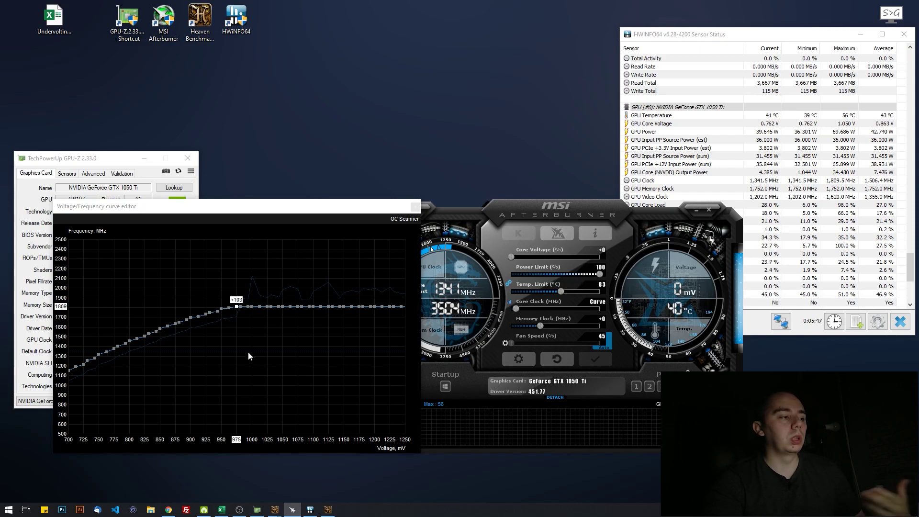
{"action": "left_click", "coordinate": [191, 318]}
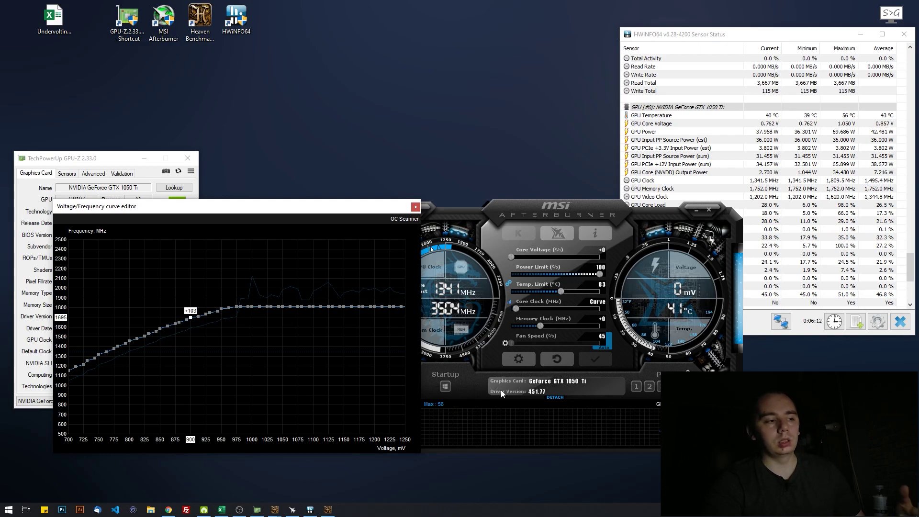
{"action": "left_click", "coordinate": [467, 380]}
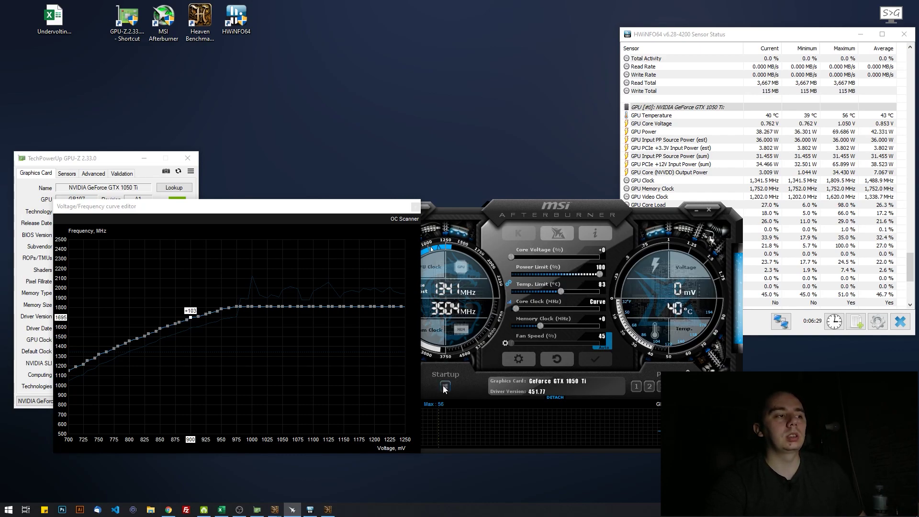
{"action": "left_click_drag", "start_coordinate": [318, 207], "coordinate": [472, 129]}
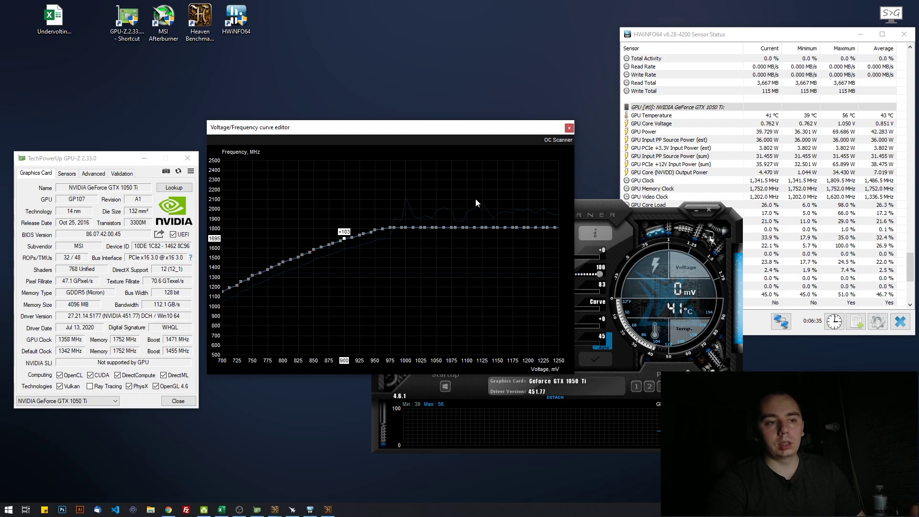
{"action": "mouse_move", "coordinate": [222, 510]}
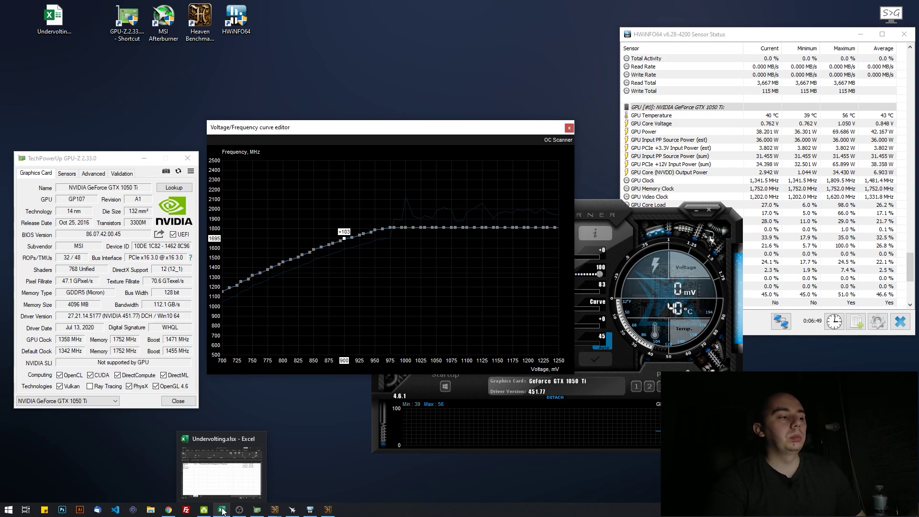
Bring the Undervolting workbook forward, move its window lower, and switch to Sheet1.
{"action": "left_click", "coordinate": [222, 510]}
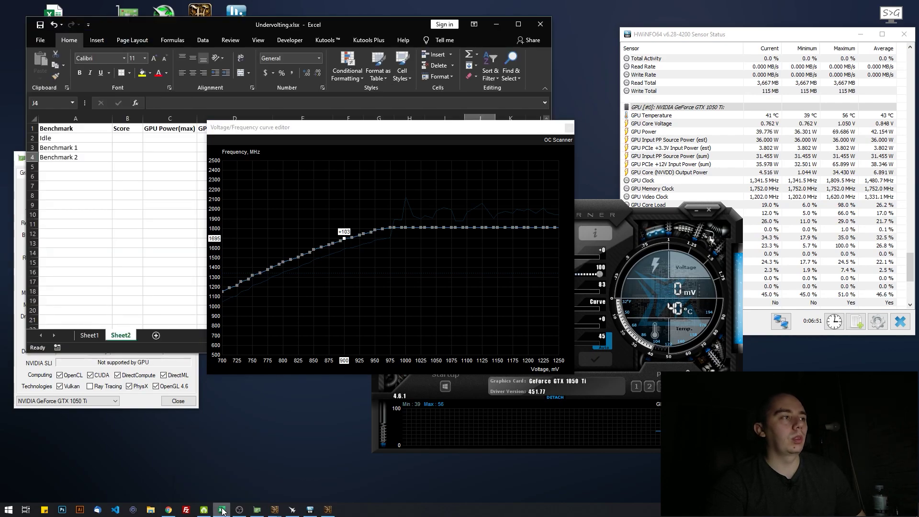
{"action": "left_click", "coordinate": [569, 127]}
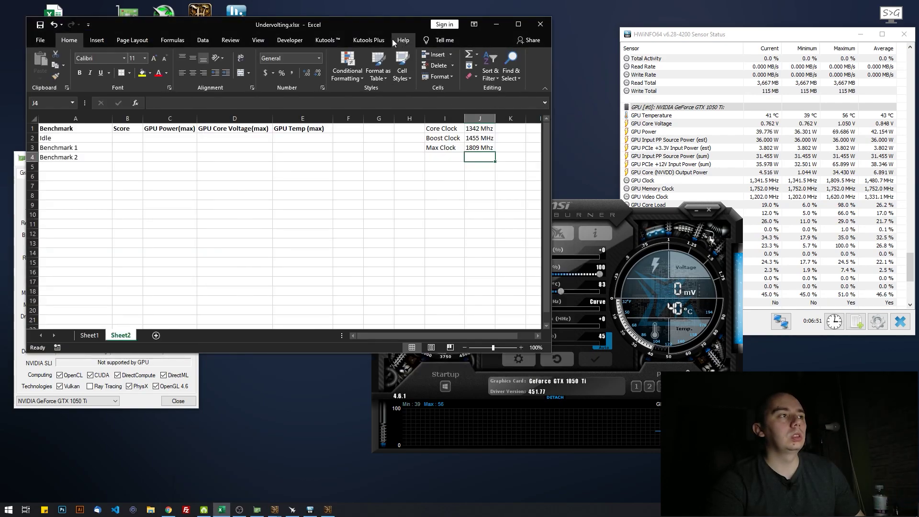
{"action": "left_click_drag", "start_coordinate": [384, 27], "coordinate": [409, 135]}
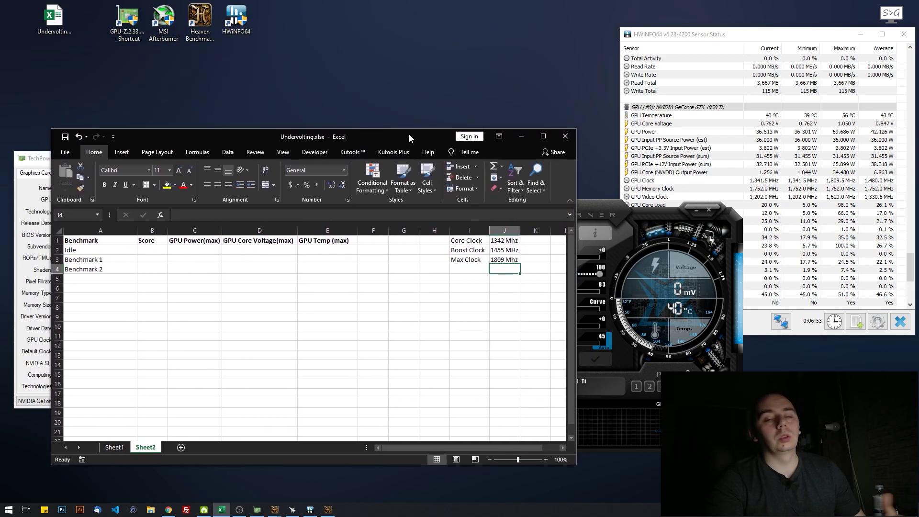
{"action": "left_click", "coordinate": [123, 445]}
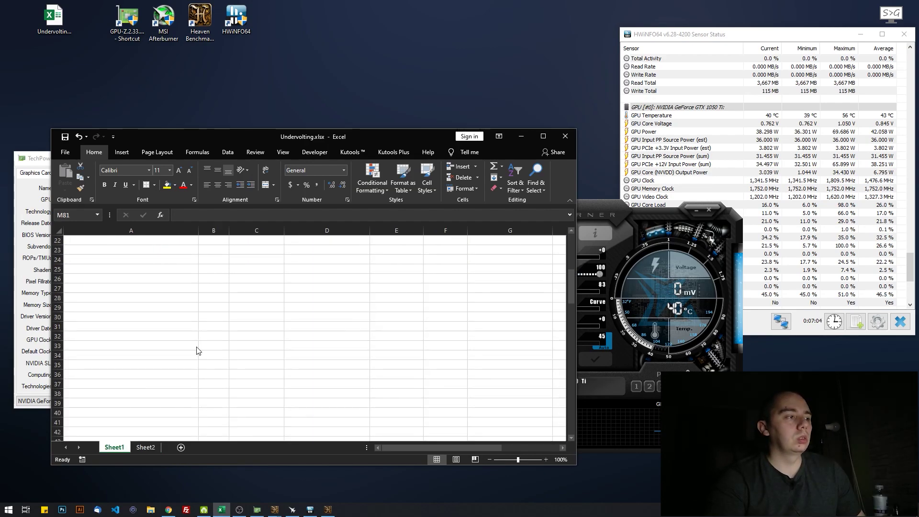
Review the table headers (Benchmark, Score, GPU Power, Core Voltage, GPU Temp) and the two STOCK rows.
{"action": "left_click", "coordinate": [294, 381]}
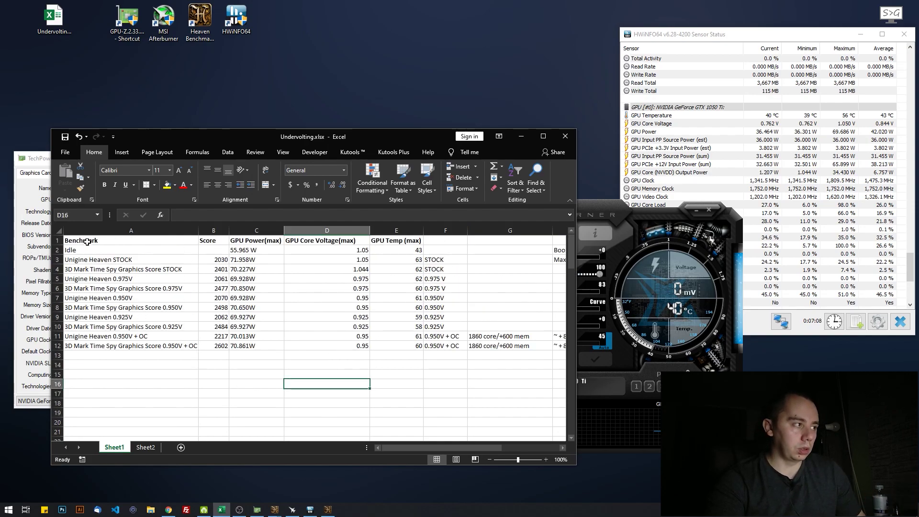
{"action": "left_click_drag", "start_coordinate": [87, 241], "coordinate": [243, 240]}
{"action": "left_click", "coordinate": [309, 241]}
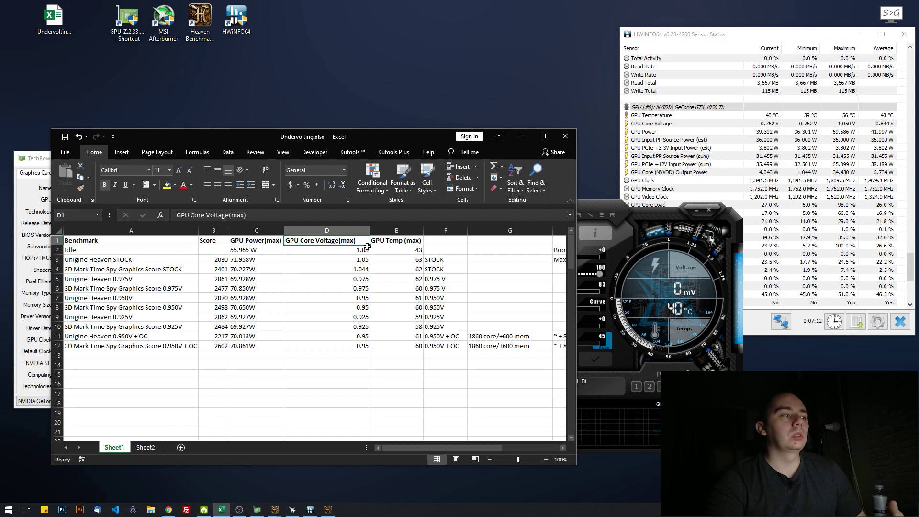
{"action": "key", "text": "Right"}
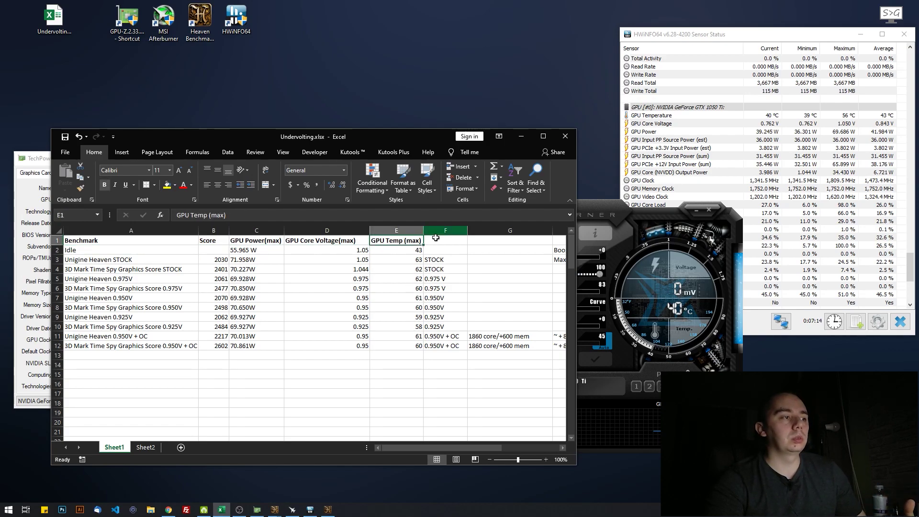
{"action": "left_click_drag", "start_coordinate": [451, 260], "coordinate": [433, 270]}
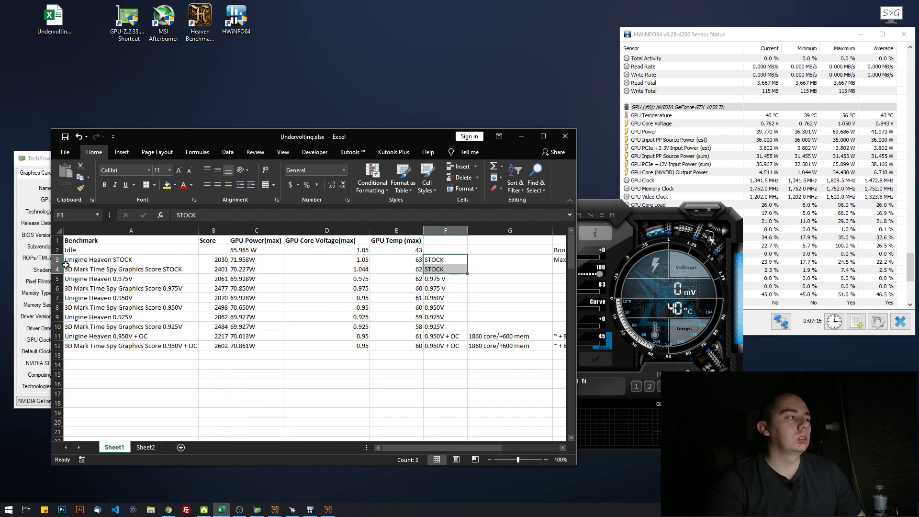
{"action": "left_click_drag", "start_coordinate": [58, 260], "coordinate": [58, 269]}
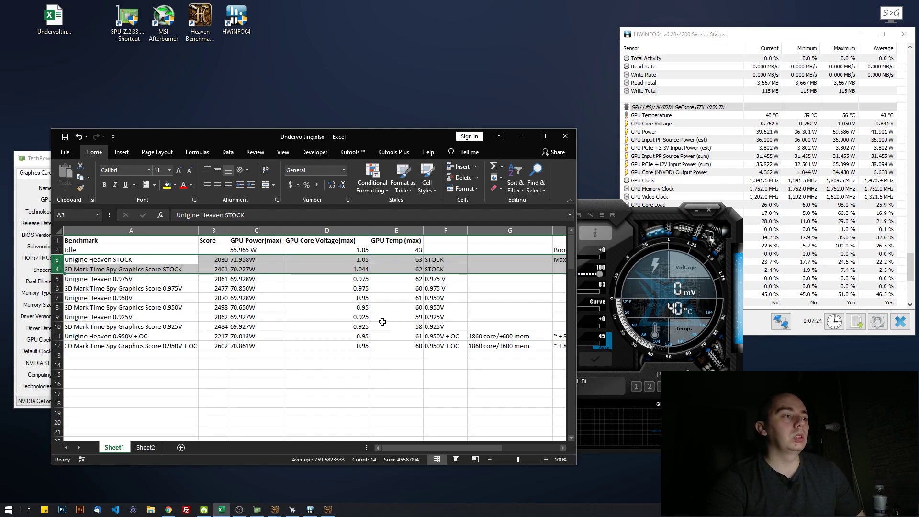
Review the 0.925V benchmark rows and their 59, 58 and 61 °C temperatures.
{"action": "left_click", "coordinate": [444, 317]}
{"action": "left_click_drag", "start_coordinate": [444, 316], "coordinate": [181, 326]}
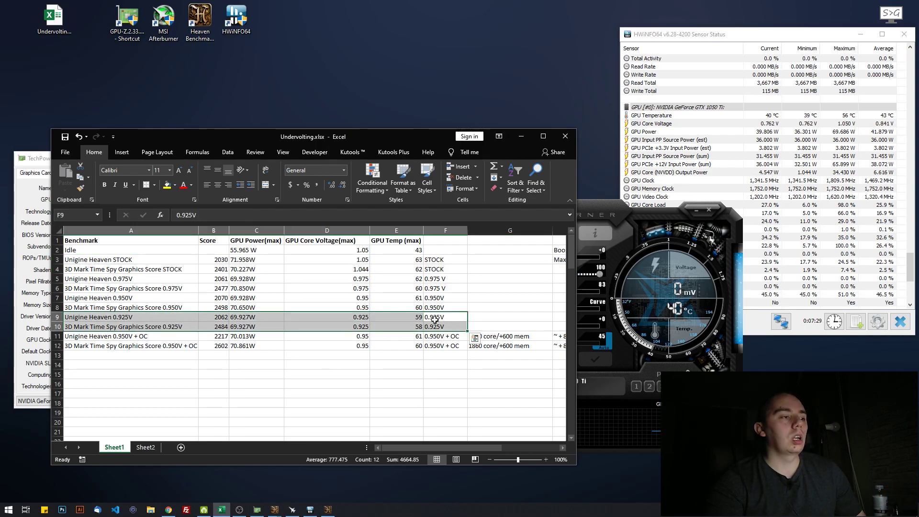
{"action": "left_click", "coordinate": [417, 317]}
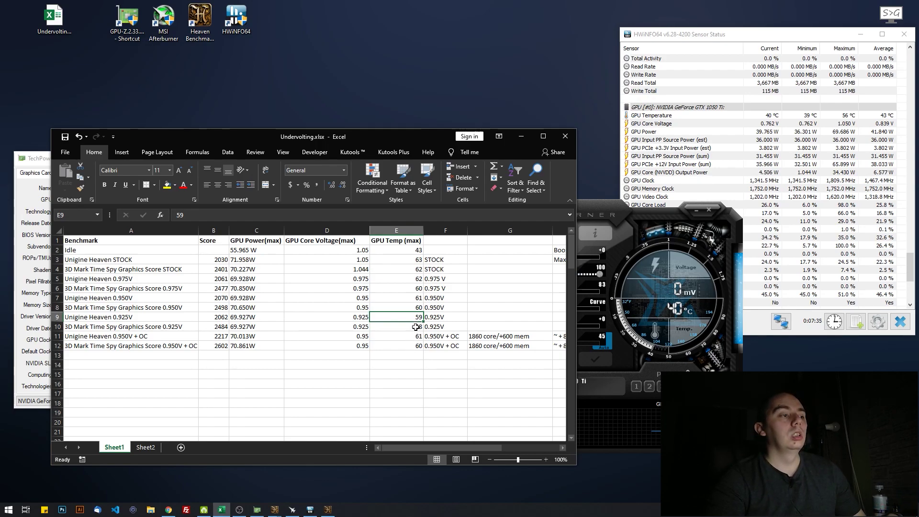
{"action": "left_click", "coordinate": [415, 327]}
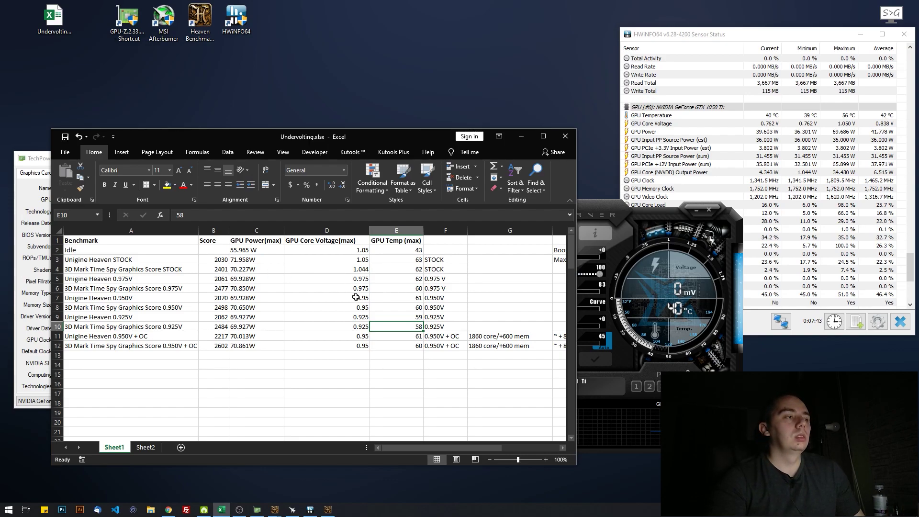
{"action": "left_click", "coordinate": [398, 337]}
{"action": "left_click", "coordinate": [469, 360]}
{"action": "left_click", "coordinate": [448, 355]}
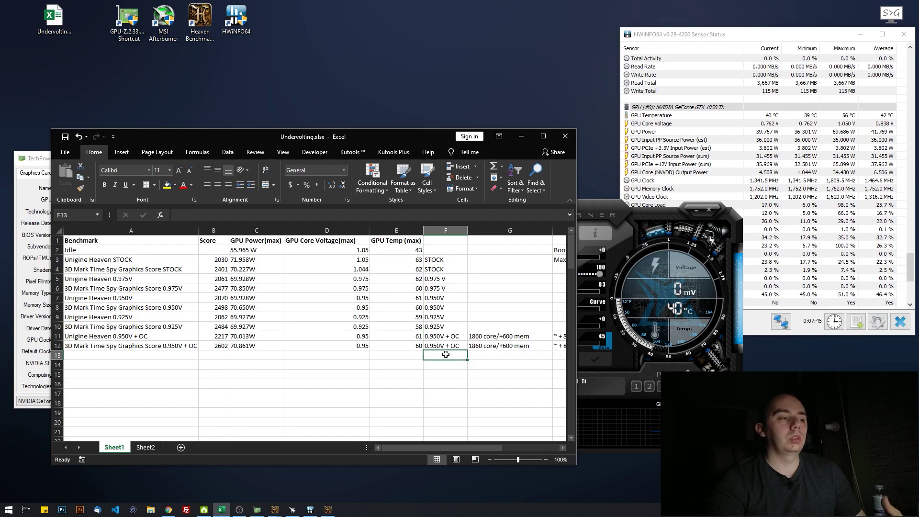
Check the Time Spy and Unigine Heaven runs and the '1860 core/+600 mem' notes.
{"action": "left_click", "coordinate": [161, 328]}
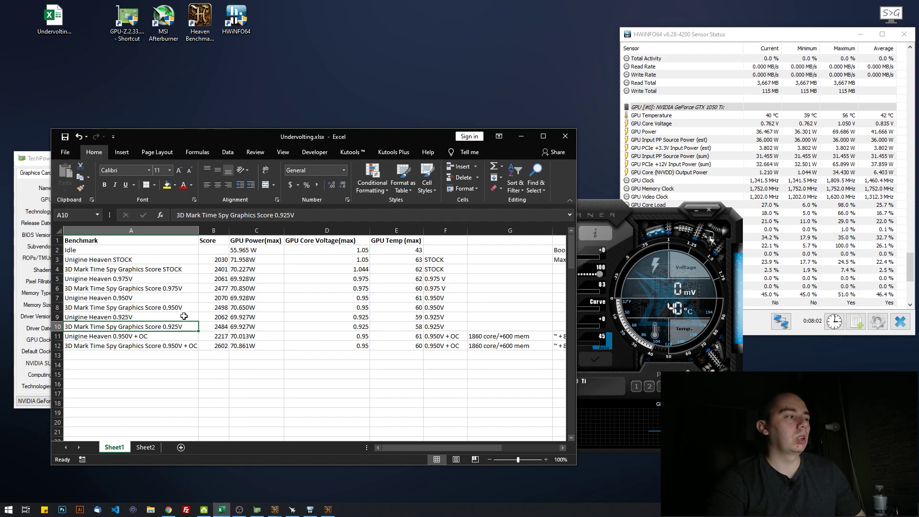
{"action": "left_click", "coordinate": [174, 339]}
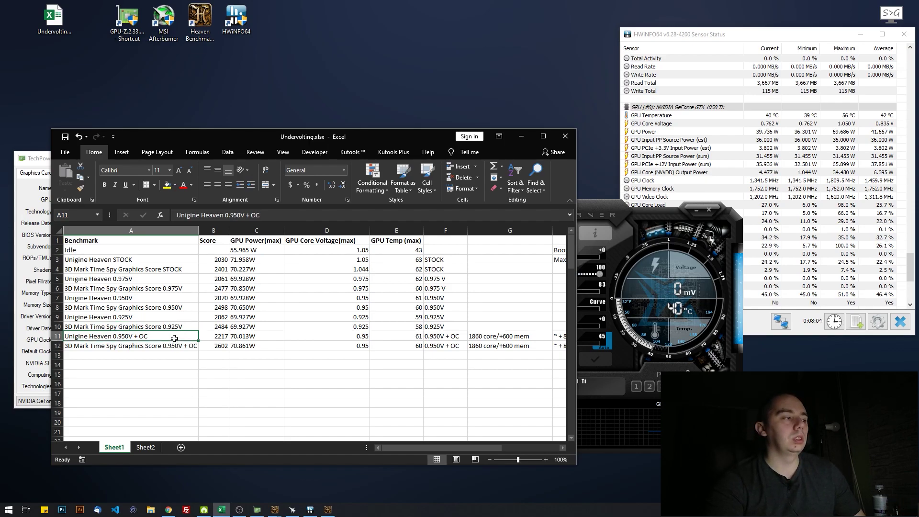
{"action": "left_click", "coordinate": [479, 336]}
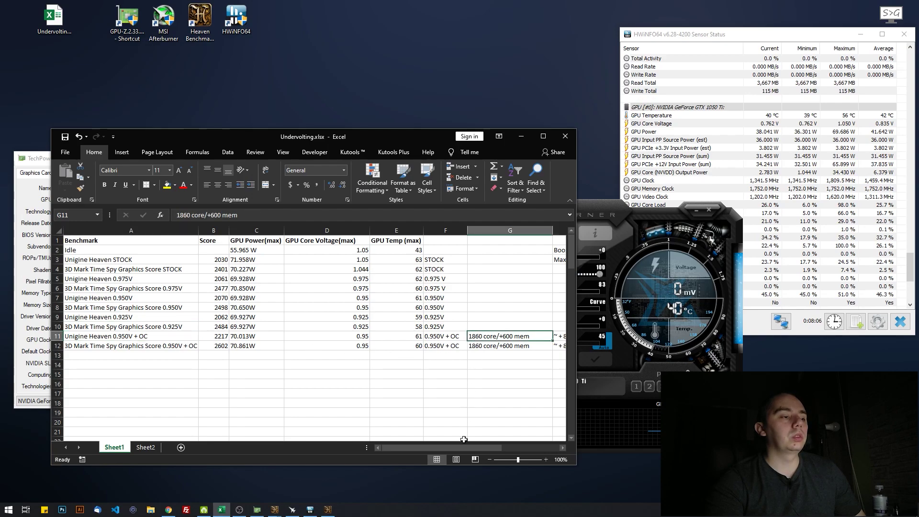
{"action": "left_click_drag", "start_coordinate": [463, 448], "coordinate": [472, 449]}
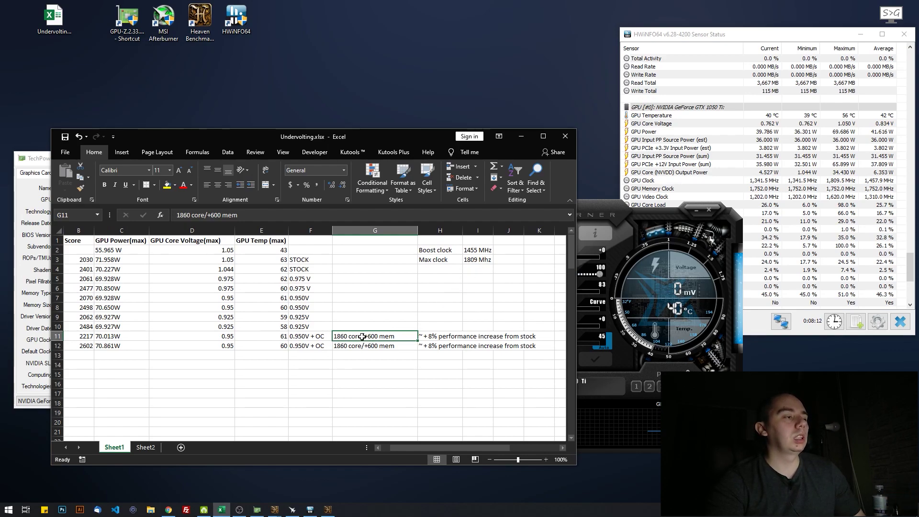
{"action": "left_click", "coordinate": [383, 350]}
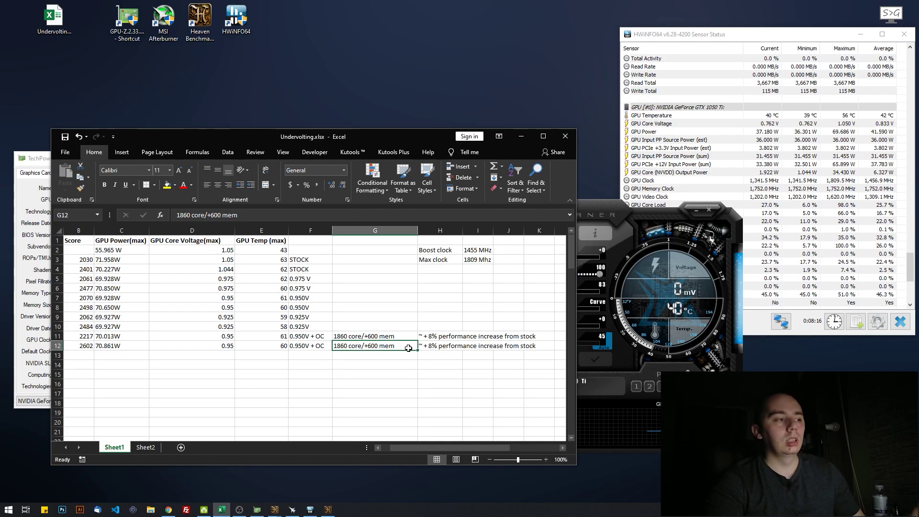
{"action": "scroll", "coordinate": [408, 357], "scroll_direction": "left", "scroll_amount": 2}
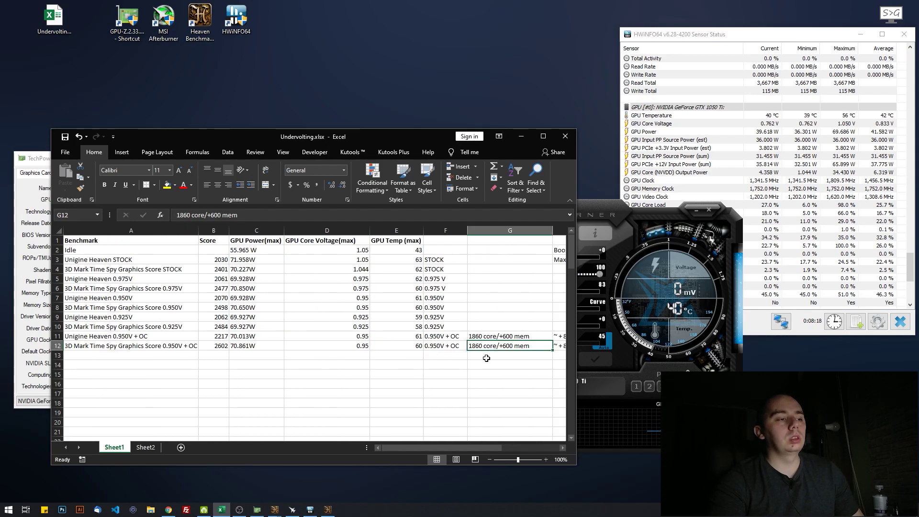
{"action": "scroll", "coordinate": [483, 447], "scroll_direction": "right", "scroll_amount": 2}
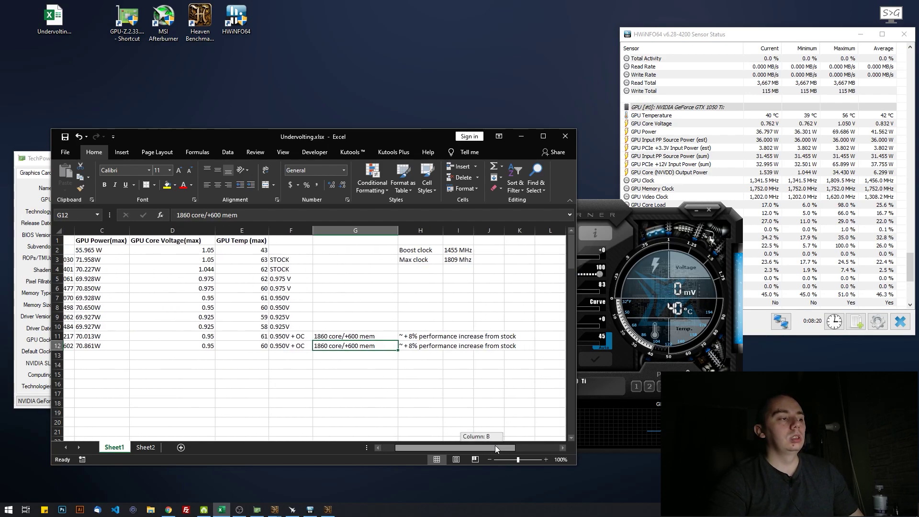
Compare overclocked temps 61/60 with stock 63/62, review the ~+8% notes in H11, then bring Afterburner forward.
{"action": "left_click_drag", "start_coordinate": [241, 336], "coordinate": [241, 346]}
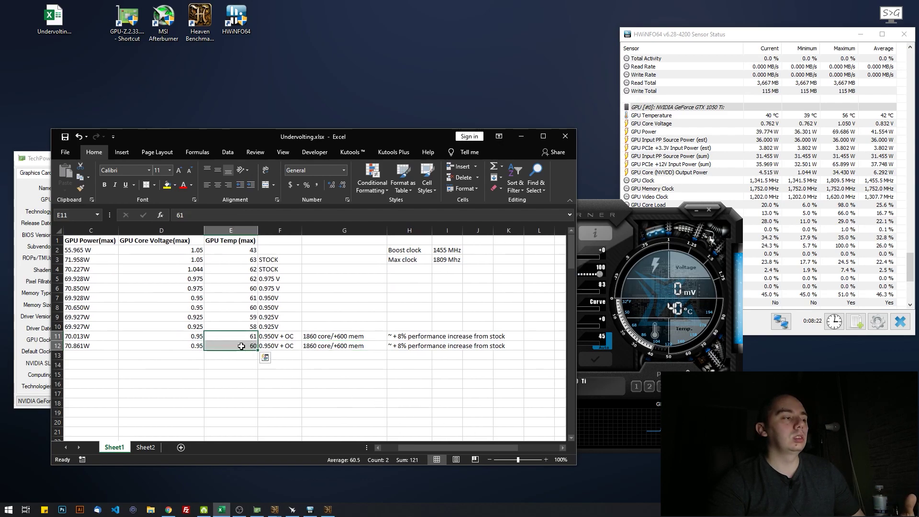
{"action": "left_click_drag", "start_coordinate": [240, 264], "coordinate": [243, 272]}
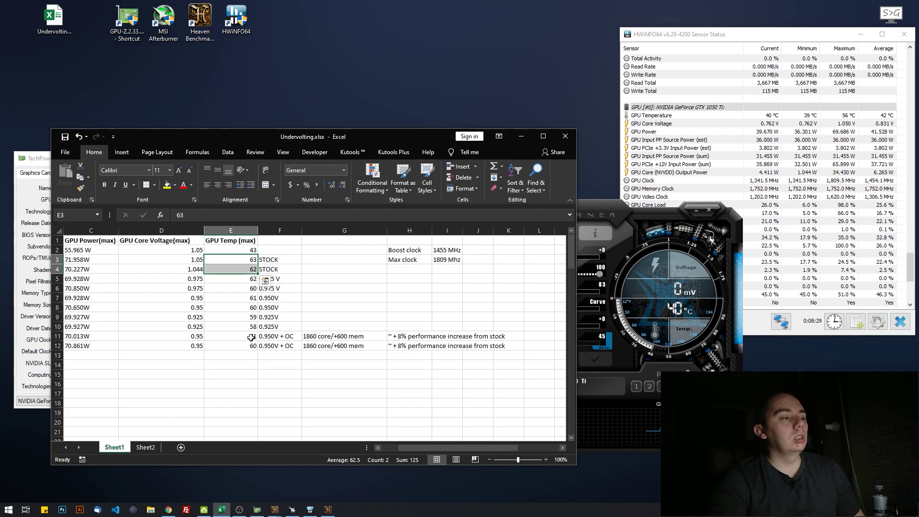
{"action": "left_click_drag", "start_coordinate": [408, 338], "coordinate": [409, 345]}
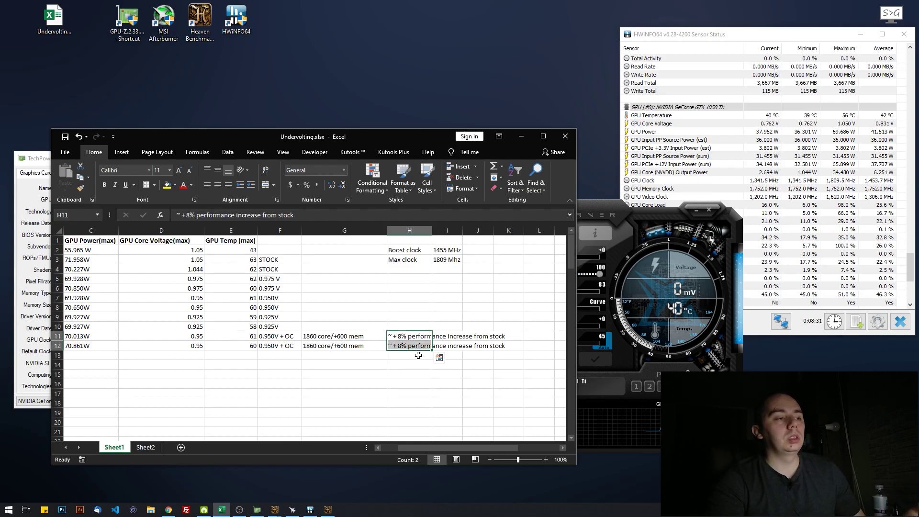
{"action": "left_click", "coordinate": [416, 357]}
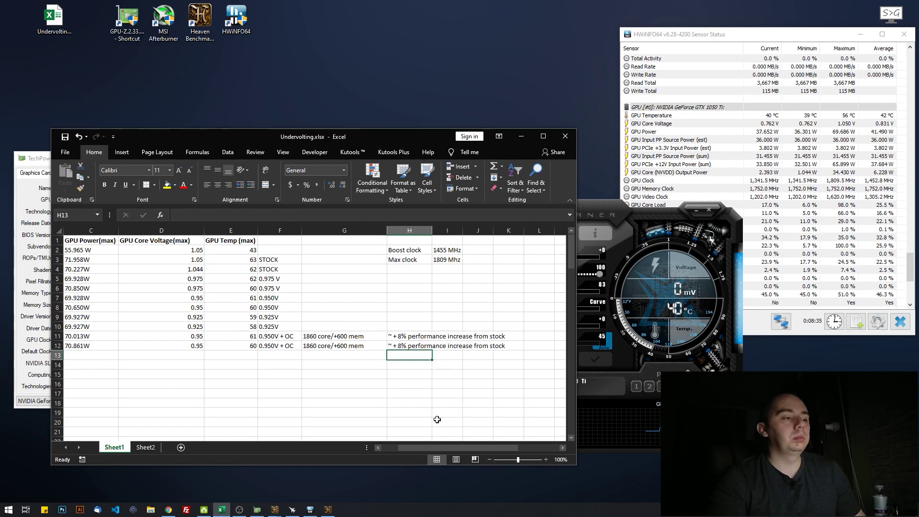
{"action": "left_click_drag", "start_coordinate": [457, 448], "coordinate": [441, 448]}
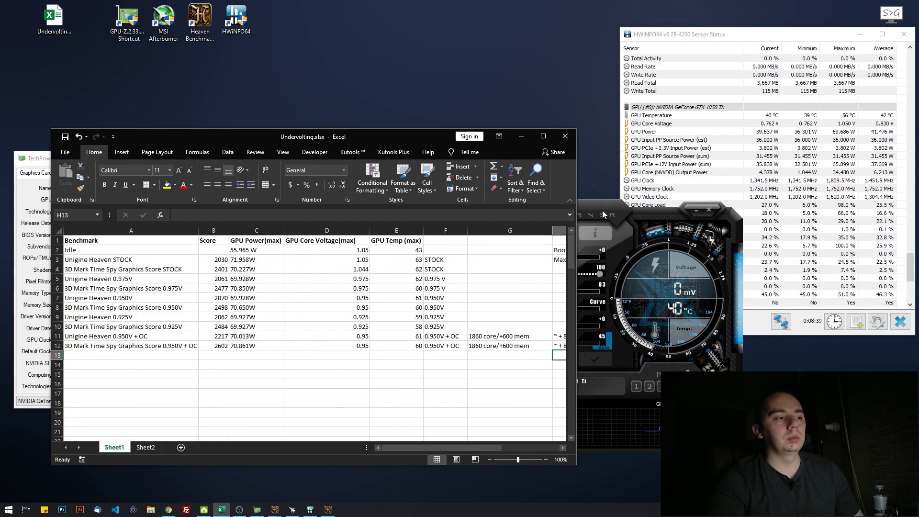
{"action": "left_click", "coordinate": [518, 354]}
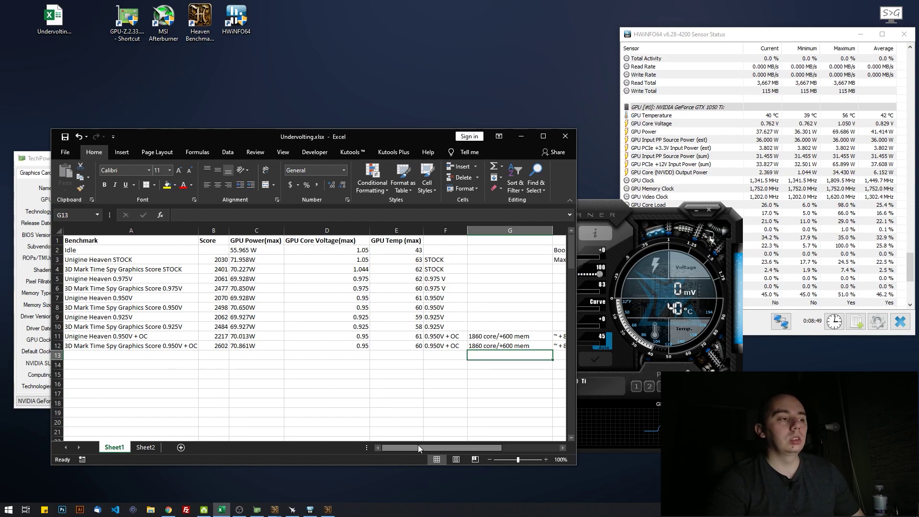
{"action": "left_click_drag", "start_coordinate": [426, 448], "coordinate": [442, 431]}
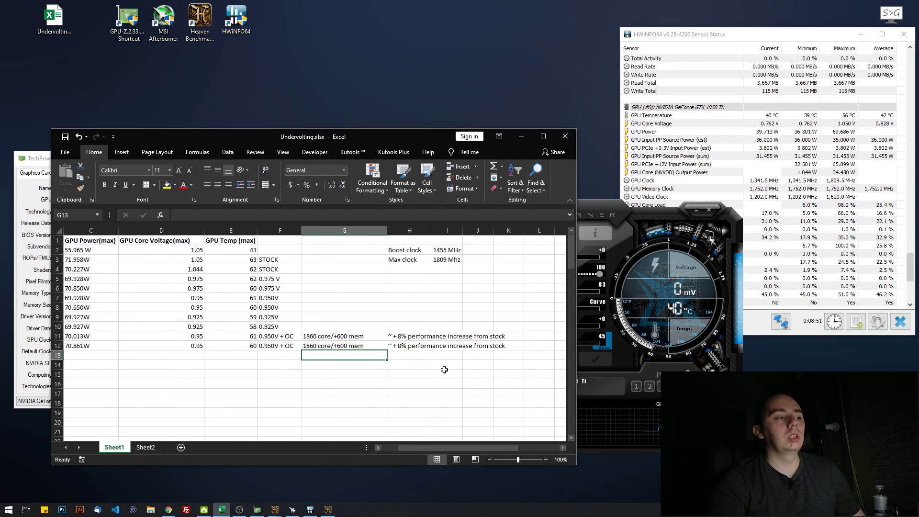
{"action": "left_click", "coordinate": [406, 338]}
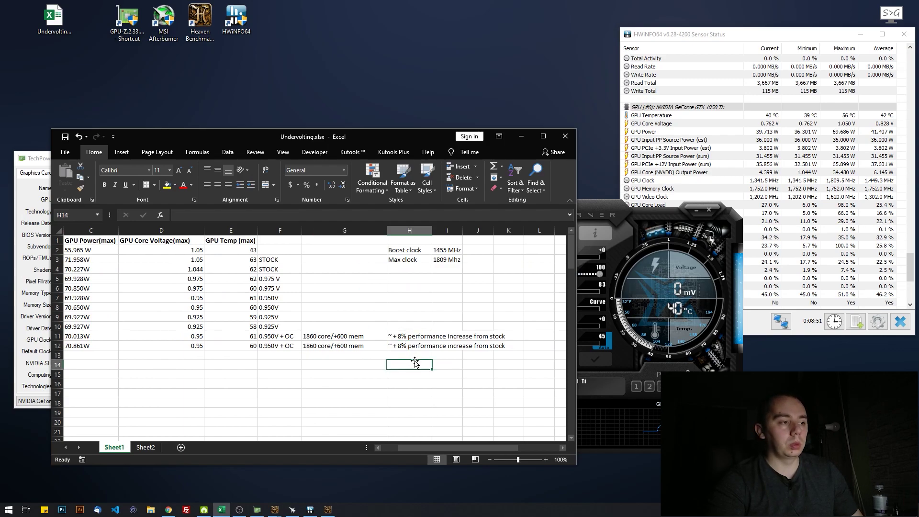
{"action": "left_click", "coordinate": [413, 356]}
{"action": "left_click_drag", "start_coordinate": [434, 449], "coordinate": [420, 449]}
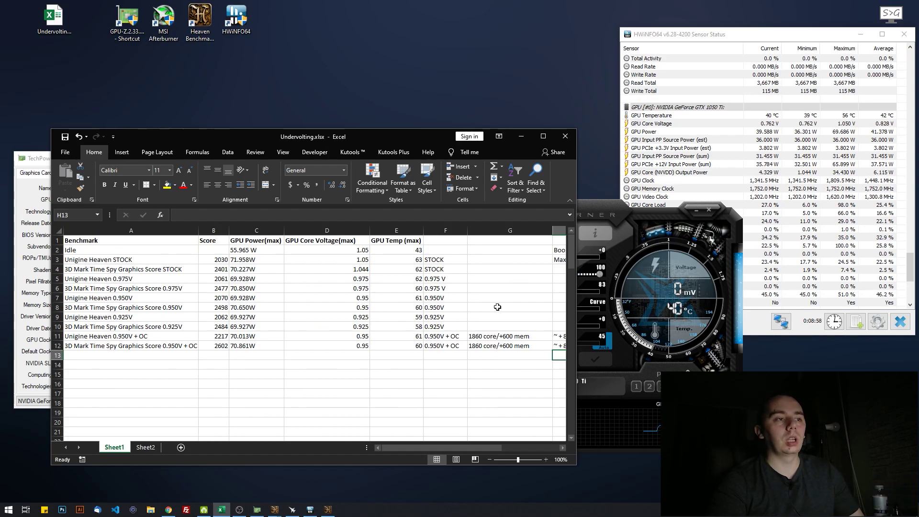
{"action": "left_click", "coordinate": [599, 206]}
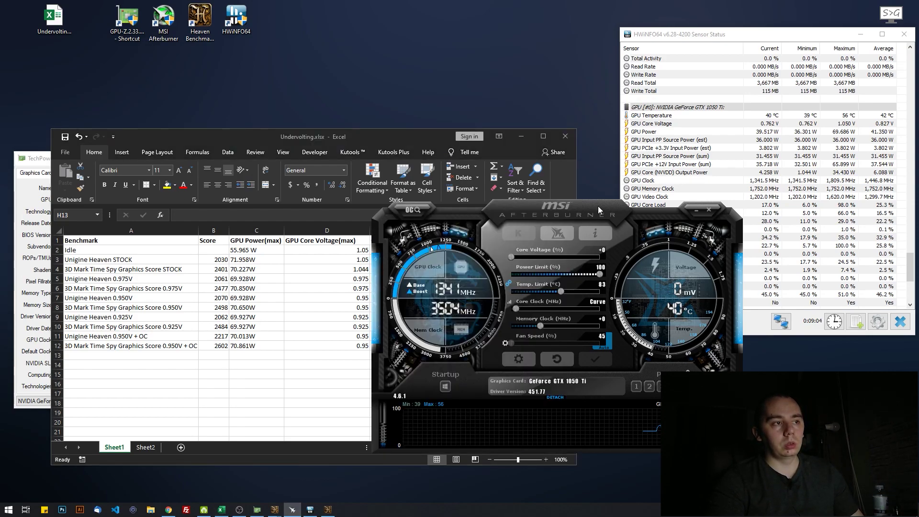
Open the V/F curve editor with Ctrl+F, select the 975 mV point, and arrange the windows.
{"action": "key", "text": "ctrl+f"}
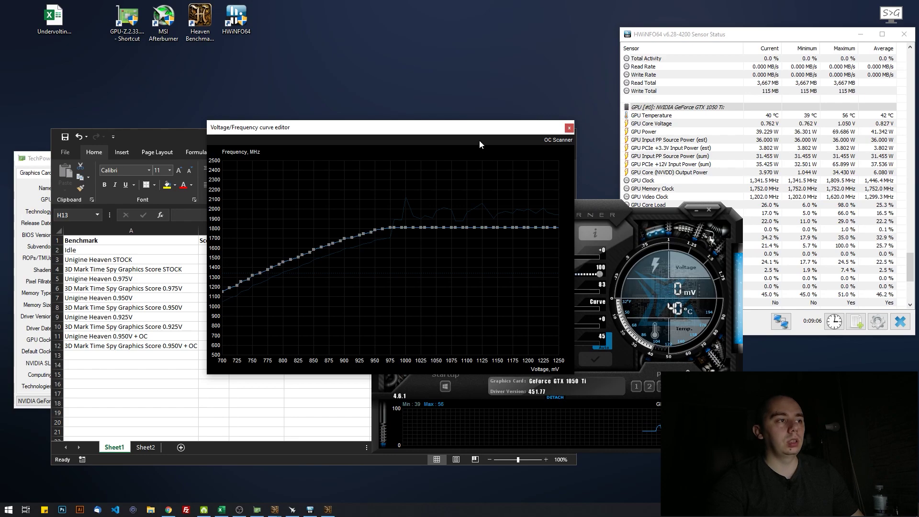
{"action": "left_click_drag", "start_coordinate": [475, 132], "coordinate": [423, 136]}
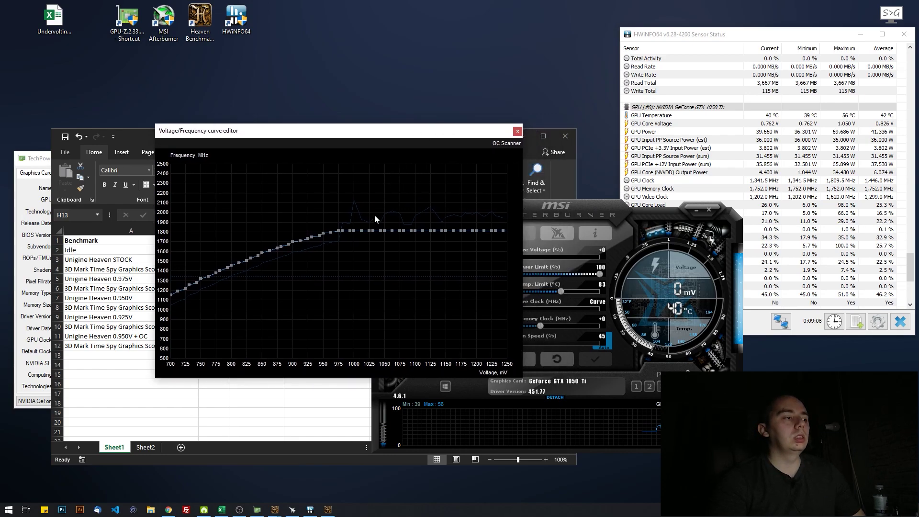
{"action": "left_click", "coordinate": [338, 230]}
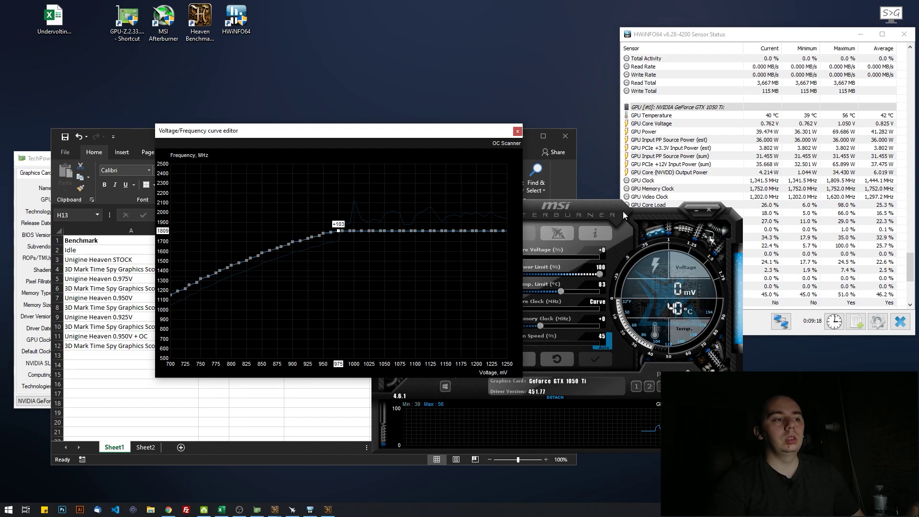
{"action": "left_click_drag", "start_coordinate": [596, 250], "coordinate": [696, 251]}
{"action": "left_click_drag", "start_coordinate": [360, 135], "coordinate": [451, 57]}
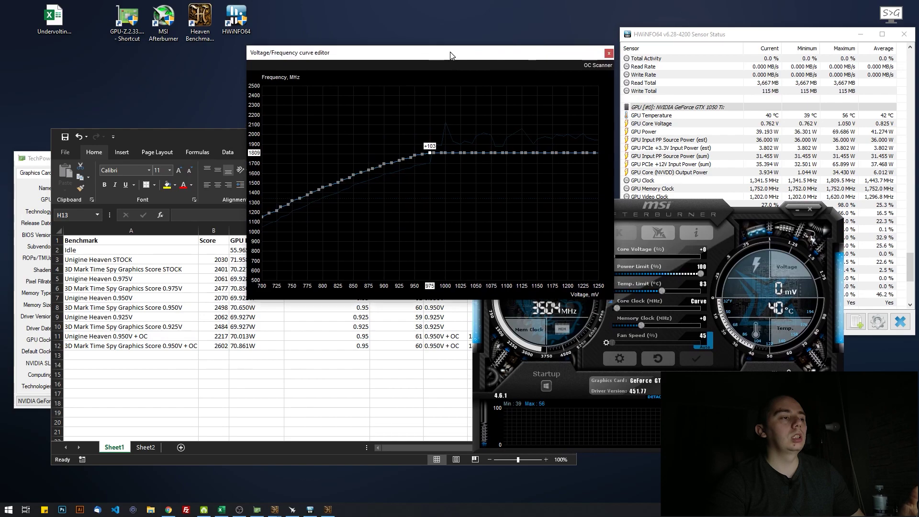
{"action": "left_click", "coordinate": [187, 158]}
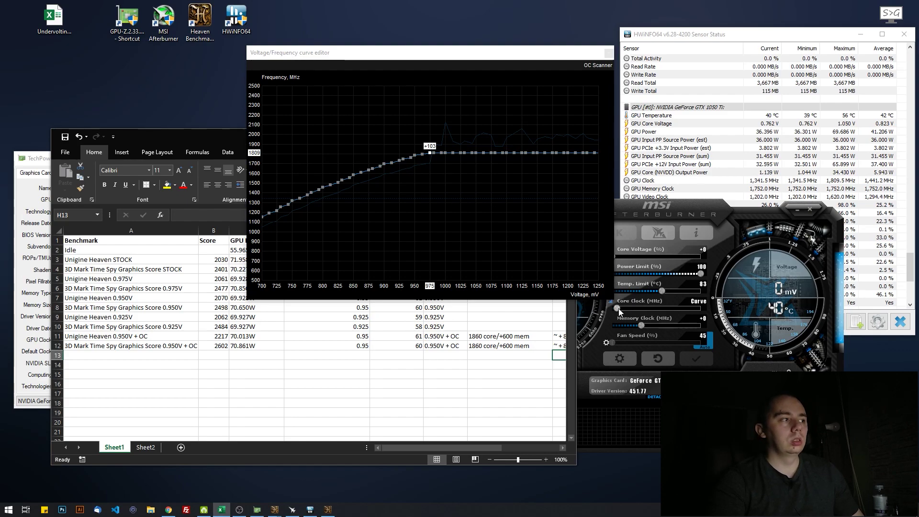
Raise the core clock offset to +154 and apply it, marking the 975 mV point.
{"action": "left_click_drag", "start_coordinate": [619, 310], "coordinate": [649, 311]}
{"action": "left_click", "coordinate": [698, 359]}
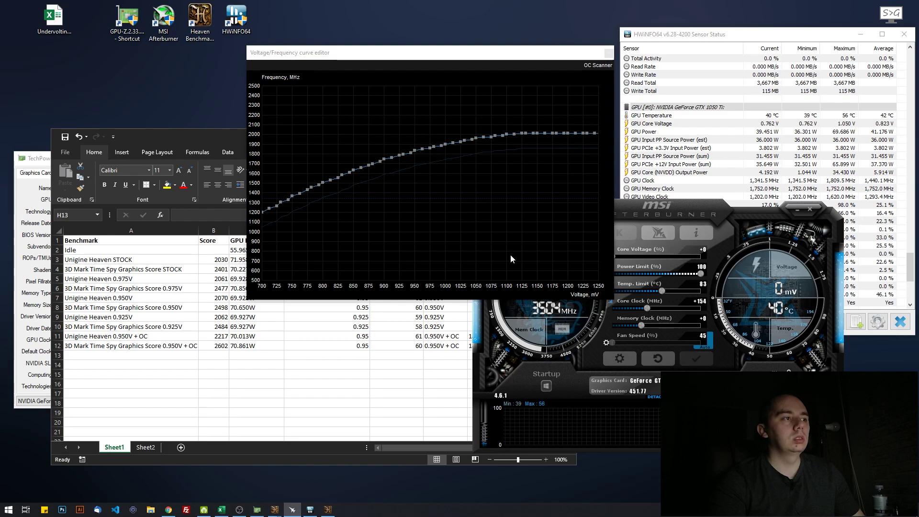
{"action": "left_click", "coordinate": [431, 149]}
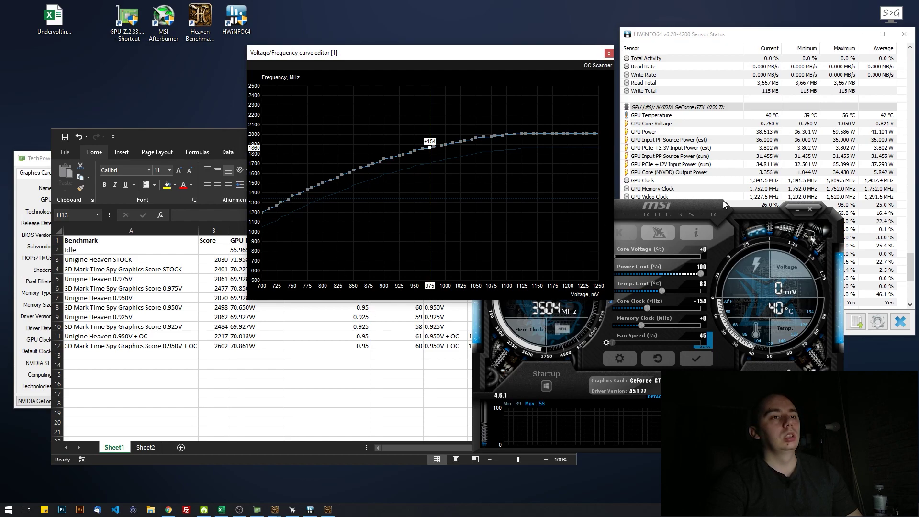
{"action": "left_click", "coordinate": [212, 139]}
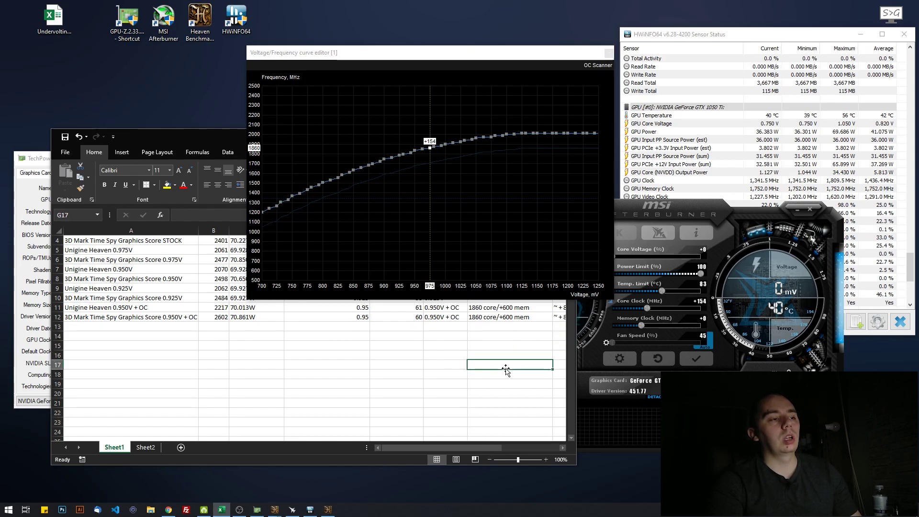
Check the recorded 1809 MHz max clock in the sheet and reposition the curve editor.
{"action": "left_click", "coordinate": [508, 394]}
{"action": "left_click_drag", "start_coordinate": [262, 59], "coordinate": [505, 17]}
{"action": "left_click_drag", "start_coordinate": [417, 137], "coordinate": [339, 146]}
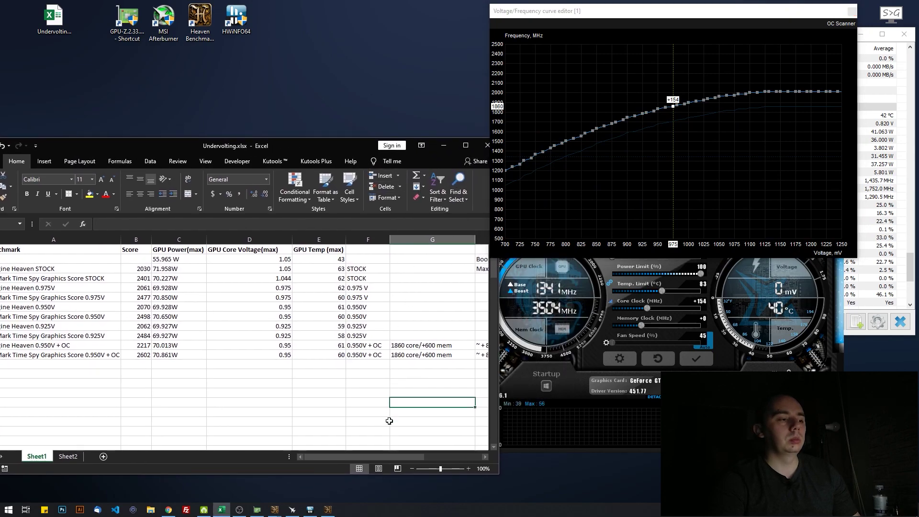
{"action": "left_click_drag", "start_coordinate": [378, 454], "coordinate": [425, 455]}
{"action": "left_click", "coordinate": [164, 270]}
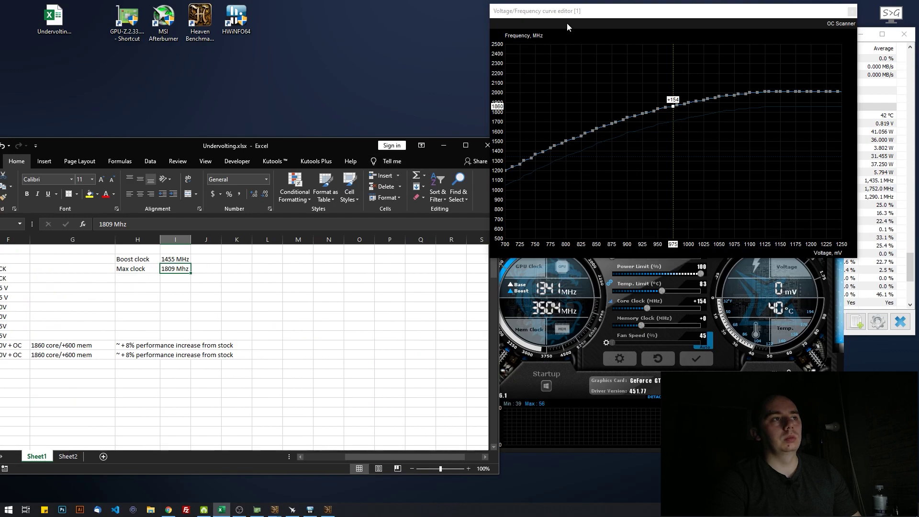
{"action": "left_click_drag", "start_coordinate": [576, 14], "coordinate": [181, 71]}
Drag every curve point above 975 mV down to the 1860 MHz level and apply the flattened curve.
{"action": "mouse_move", "coordinate": [282, 162]}
{"action": "left_mouse_down"}
{"action": "mouse_move", "coordinate": [281, 175]}
{"action": "mouse_move", "coordinate": [293, 163]}
{"action": "left_mouse_up"}
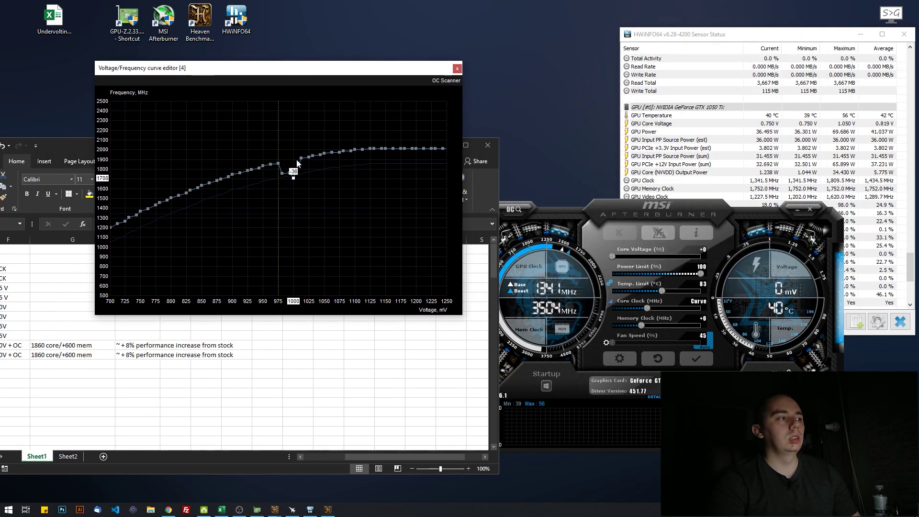
{"action": "left_click_drag", "start_coordinate": [300, 158], "coordinate": [401, 180]}
{"action": "left_click", "coordinate": [312, 156]}
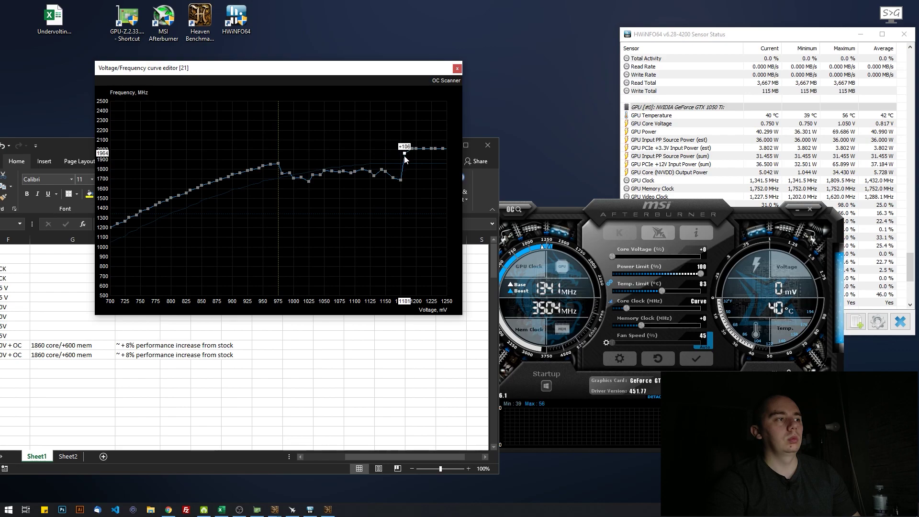
{"action": "left_click_drag", "start_coordinate": [406, 149], "coordinate": [427, 187]}
{"action": "left_click_drag", "start_coordinate": [430, 149], "coordinate": [430, 180]}
{"action": "left_click_drag", "start_coordinate": [435, 149], "coordinate": [435, 181]}
{"action": "left_click_drag", "start_coordinate": [444, 150], "coordinate": [443, 181]}
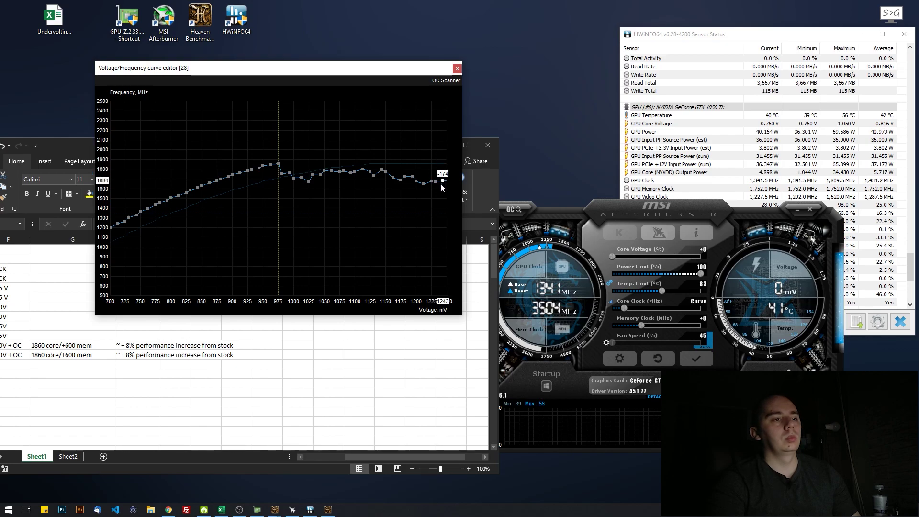
{"action": "left_click", "coordinate": [696, 359]}
{"action": "left_click", "coordinate": [350, 188]}
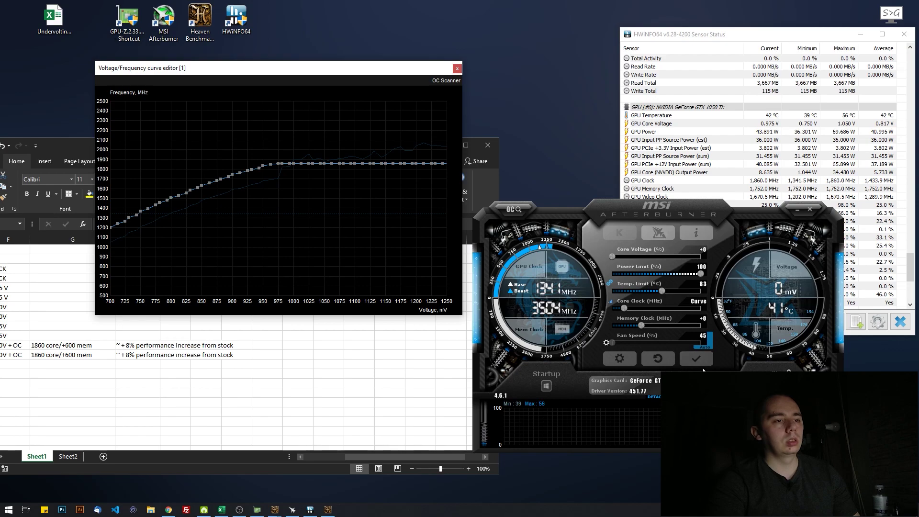
Set the memory clock offset to +600, apply it, and close the curve editor.
{"action": "left_click", "coordinate": [700, 361]}
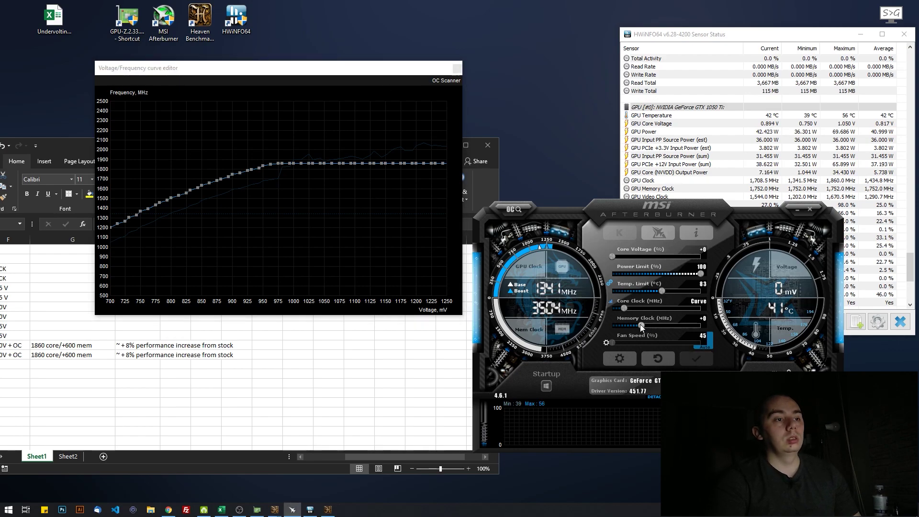
{"action": "left_click_drag", "start_coordinate": [640, 324], "coordinate": [677, 326]}
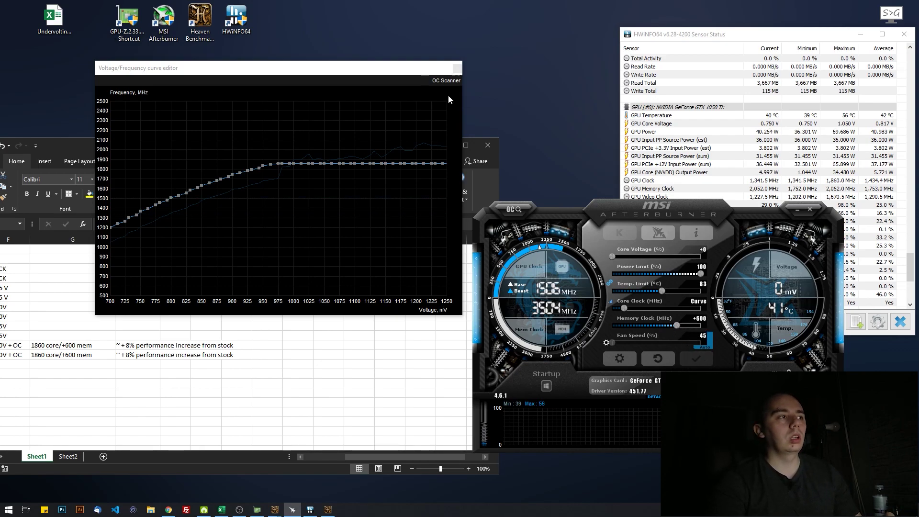
{"action": "left_click_drag", "start_coordinate": [399, 72], "coordinate": [475, 66]}
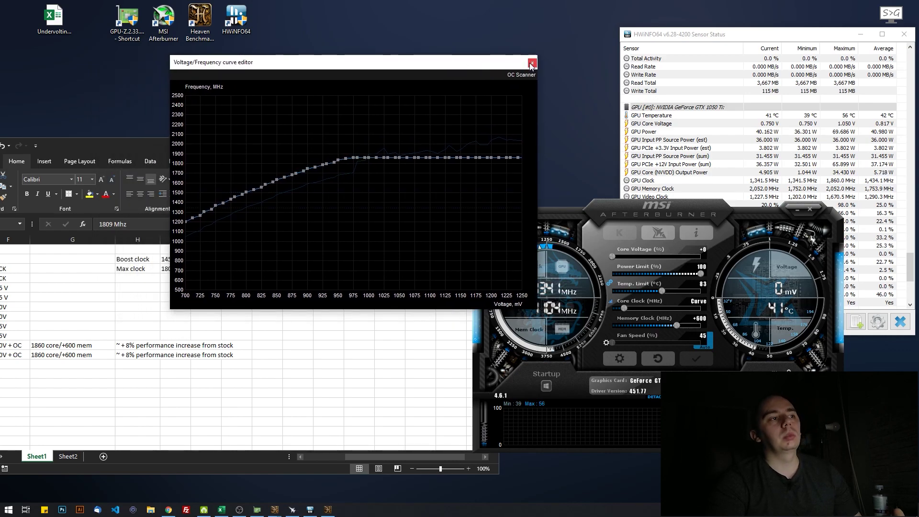
{"action": "left_click", "coordinate": [532, 64]}
{"action": "left_click_drag", "start_coordinate": [327, 154], "coordinate": [418, 88]}
{"action": "left_click", "coordinate": [224, 292]}
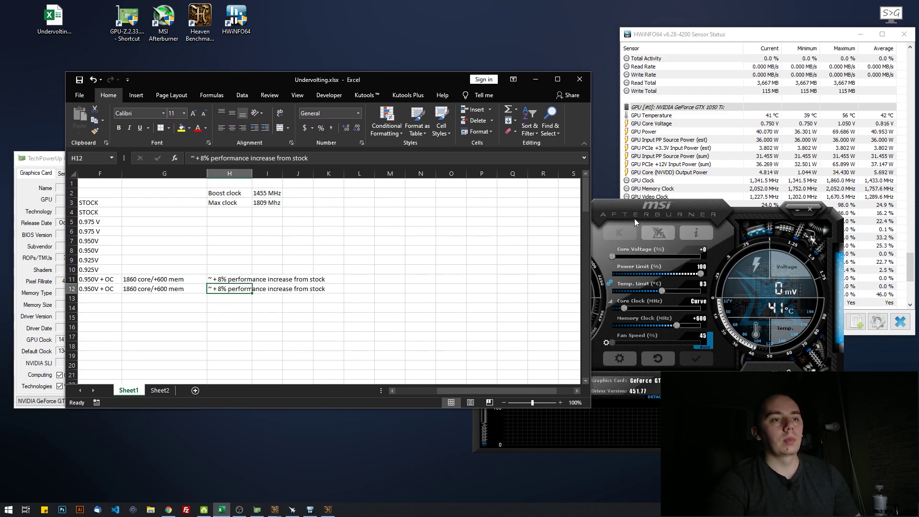
Move Afterburner aside and return Excel to the benchmark table with cell B13 selected.
{"action": "left_click_drag", "start_coordinate": [640, 210], "coordinate": [668, 232]}
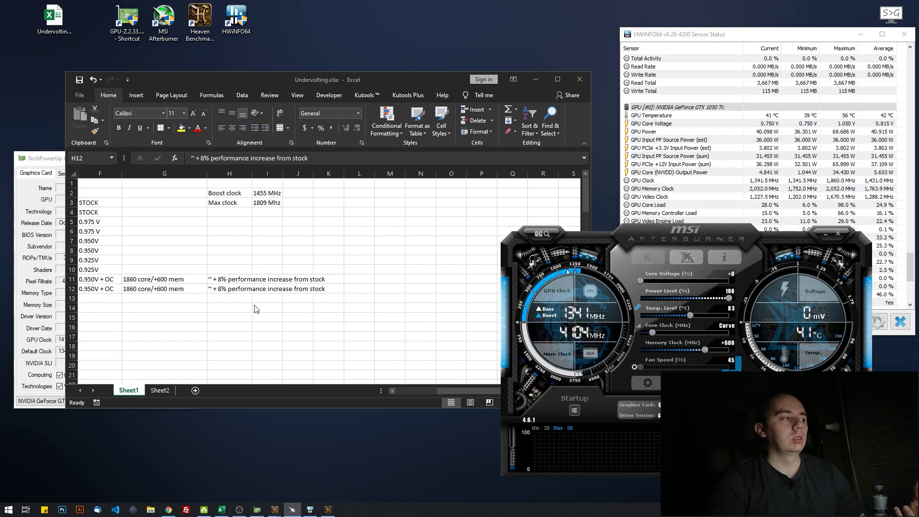
{"action": "left_click", "coordinate": [320, 378]}
{"action": "left_click_drag", "start_coordinate": [441, 389], "coordinate": [184, 312]}
{"action": "left_click", "coordinate": [201, 301]}
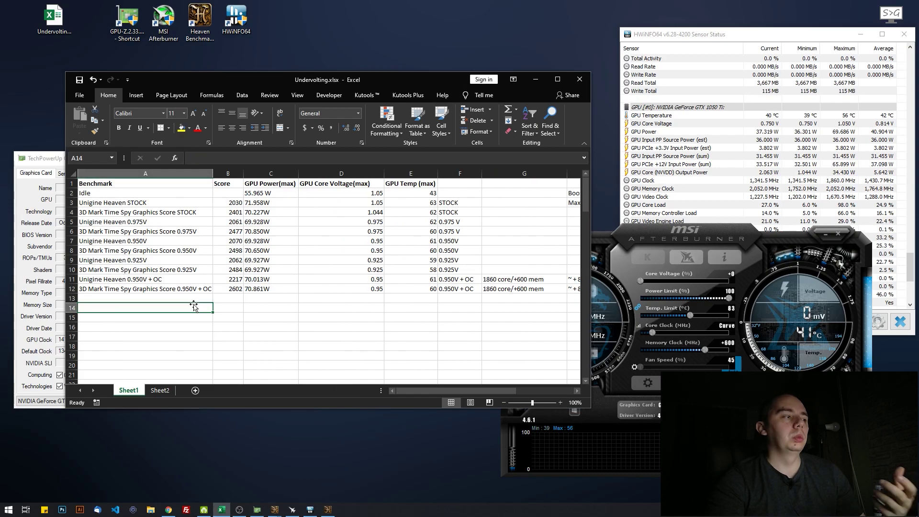
{"action": "left_click", "coordinate": [235, 299]}
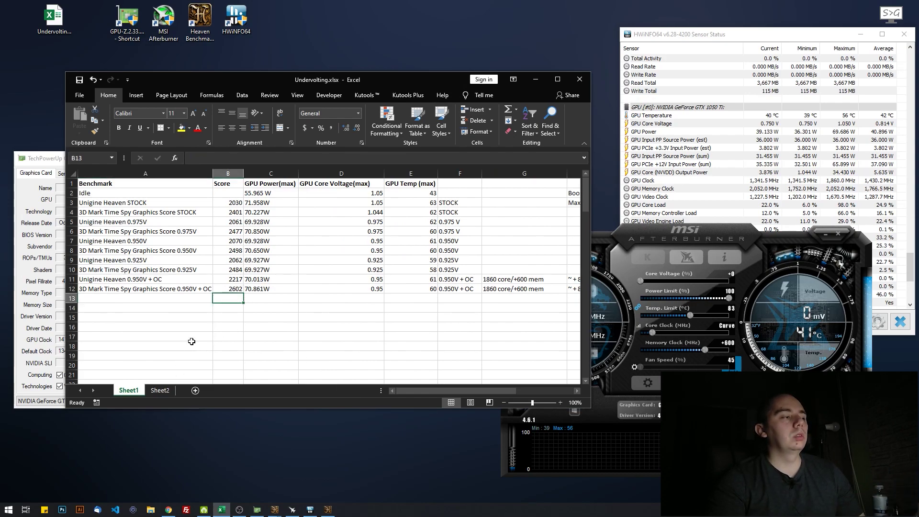
Scroll down Sheet1 toward the benchmark charts.
{"action": "scroll", "coordinate": [187, 371], "scroll_direction": "down", "scroll_amount": 14}
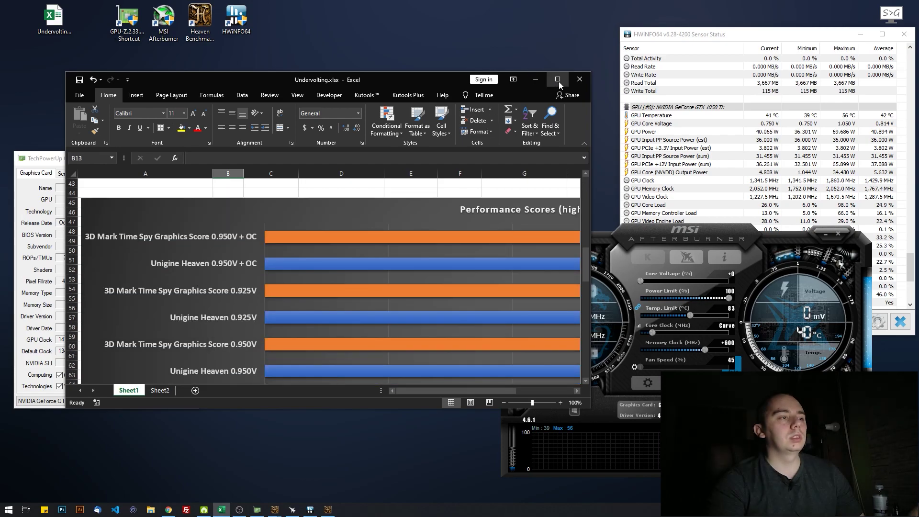